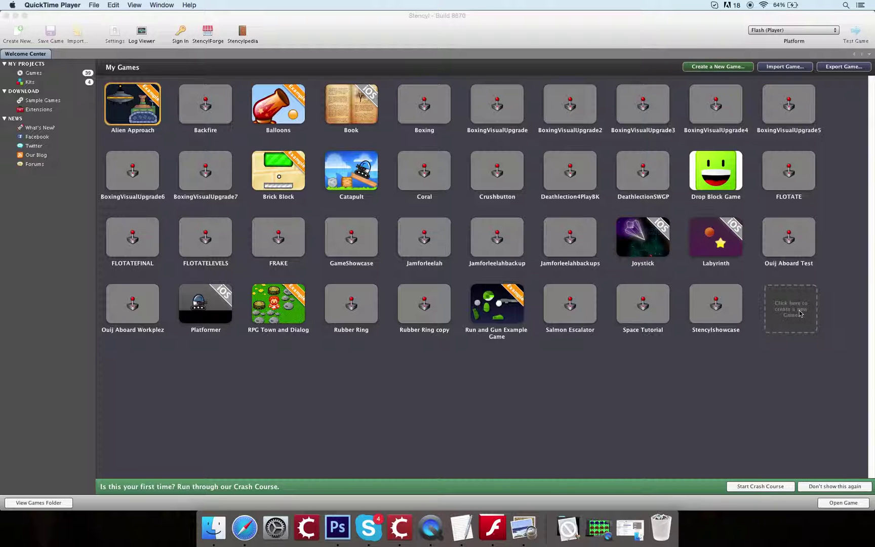
# Start a new game from the Blank Game kit
pyautogui.click(800, 313)
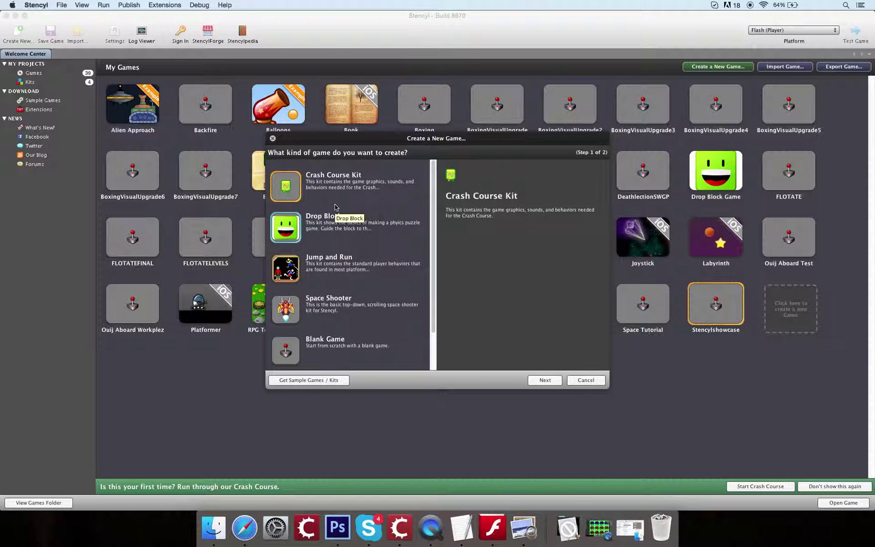
pyautogui.scroll(-3, 304, 269)
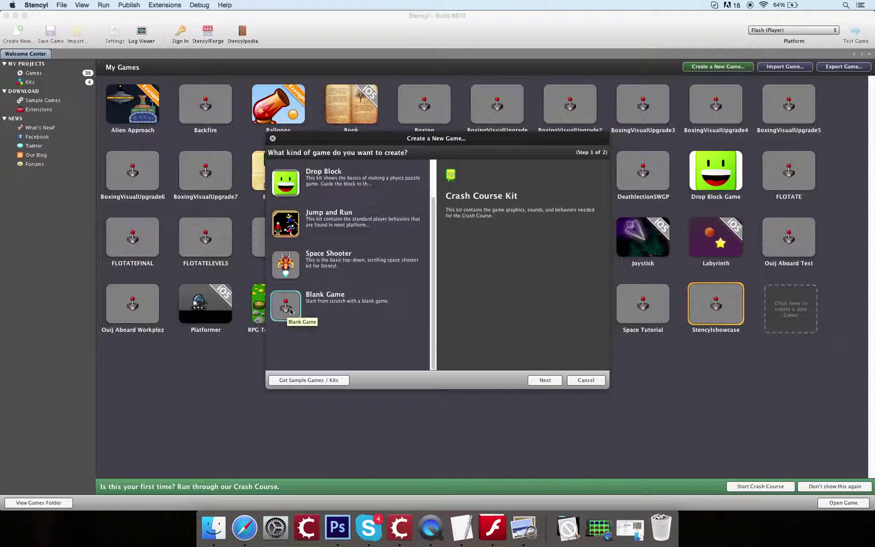
pyautogui.click(310, 315)
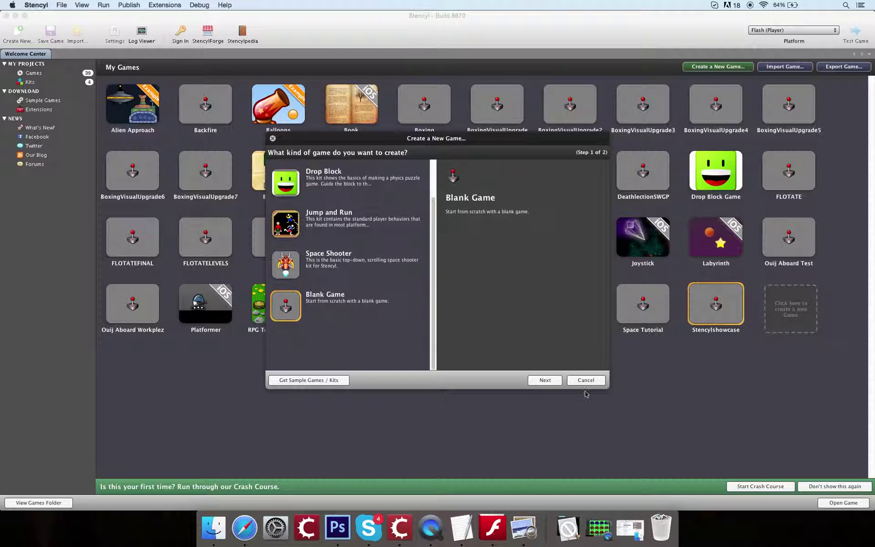
pyautogui.click(547, 382)
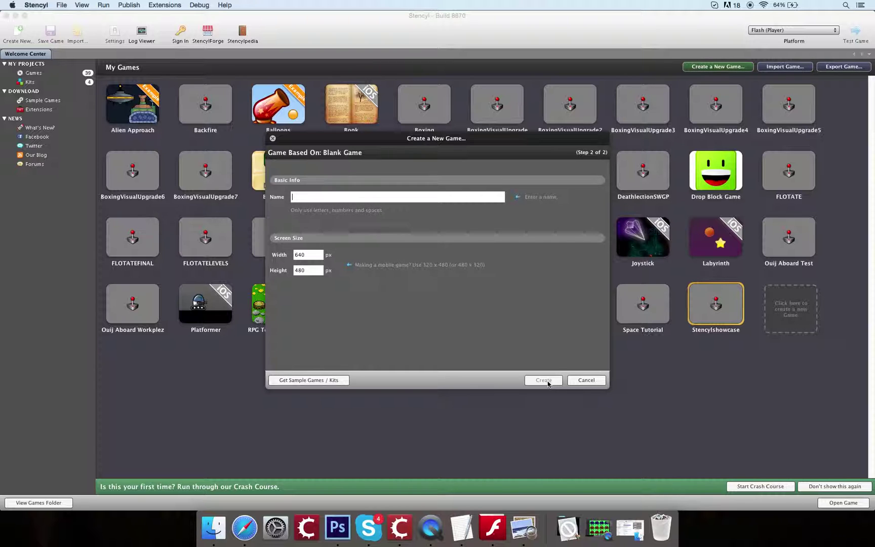
# Name the new game 'Space Game'
pyautogui.write('Space')
pyautogui.click(544, 381)
pyautogui.write('Game')
pyautogui.press('Tab')
# Set the screen to 240 wide by 320 high and create the game
pyautogui.write('480')
pyautogui.press('BackSpace')
pyautogui.press('BackSpace')
pyautogui.write('320')
pyautogui.click(312, 270)
pyautogui.write('240')
pyautogui.doubleClick(309, 257)
pyautogui.write('240')
pyautogui.press('Tab')
pyautogui.write('320')
pyautogui.click(544, 381)
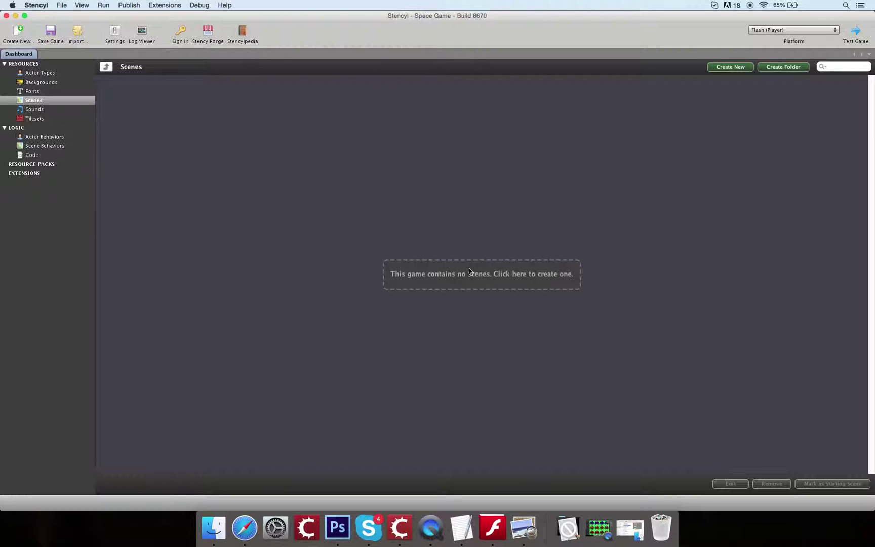
# Show the Space Game's Actor Types page
pyautogui.click(63, 76)
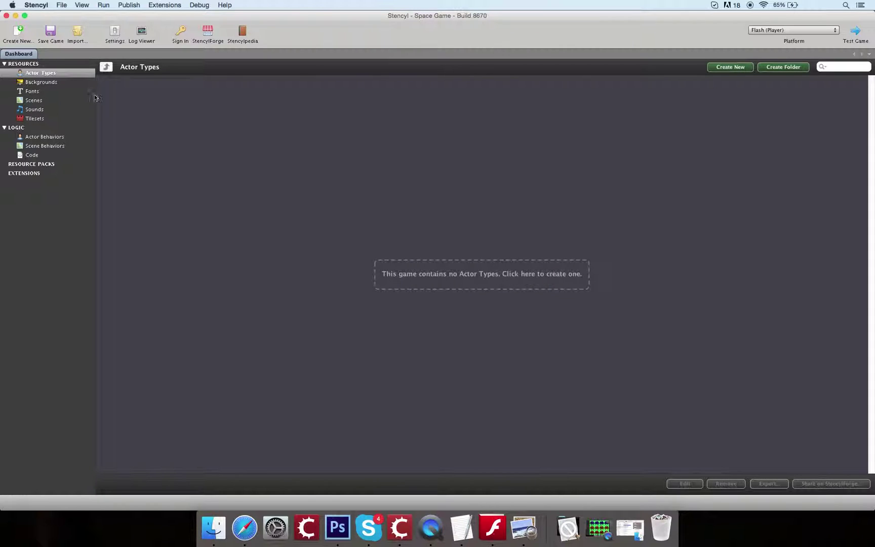
# Dismiss the new actor form and browse the empty Backgrounds, Fonts, Scenes and Tilesets lists
pyautogui.click(461, 274)
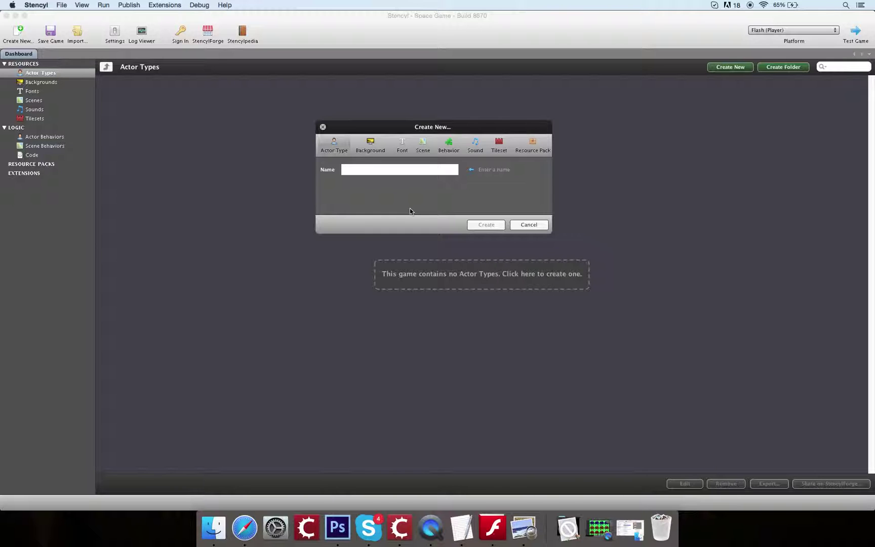
pyautogui.click(529, 225)
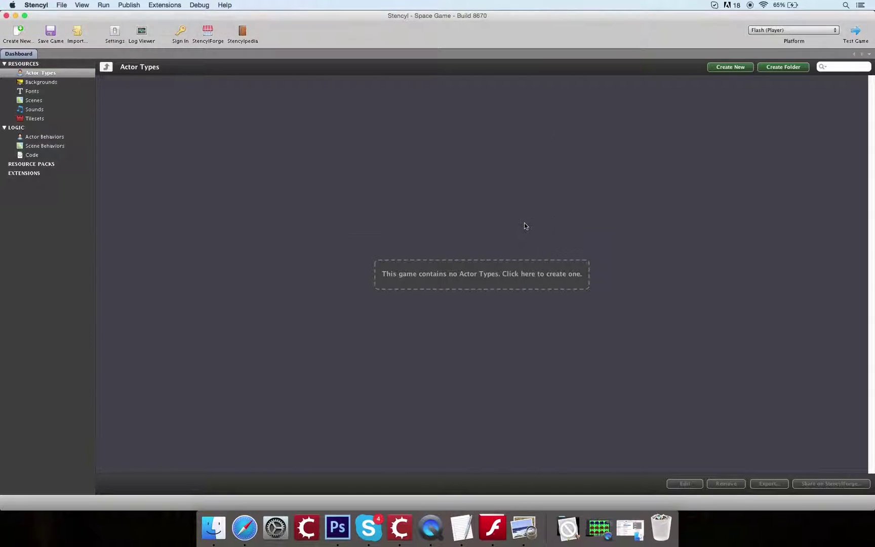
pyautogui.click(43, 82)
pyautogui.click(45, 92)
pyautogui.click(49, 100)
pyautogui.click(51, 118)
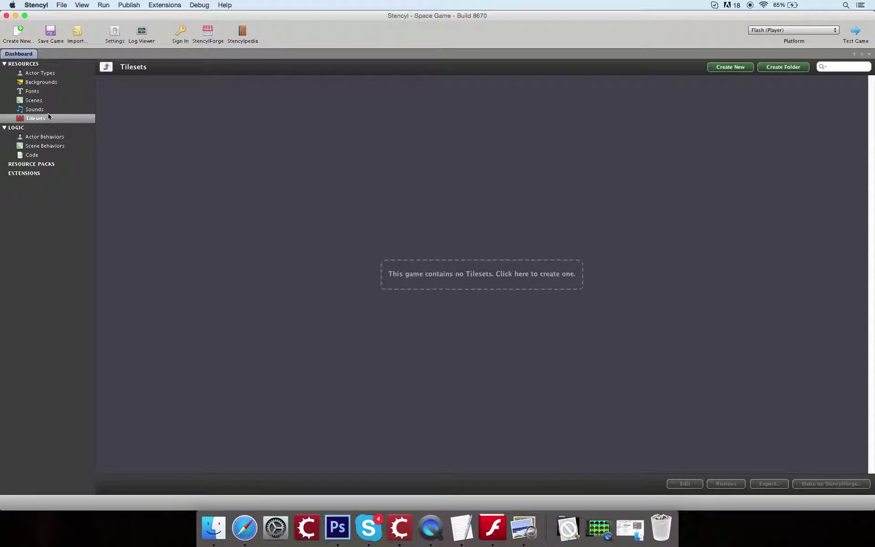
# Return to Actor Types and bring up the Create New actor type form
pyautogui.click(48, 74)
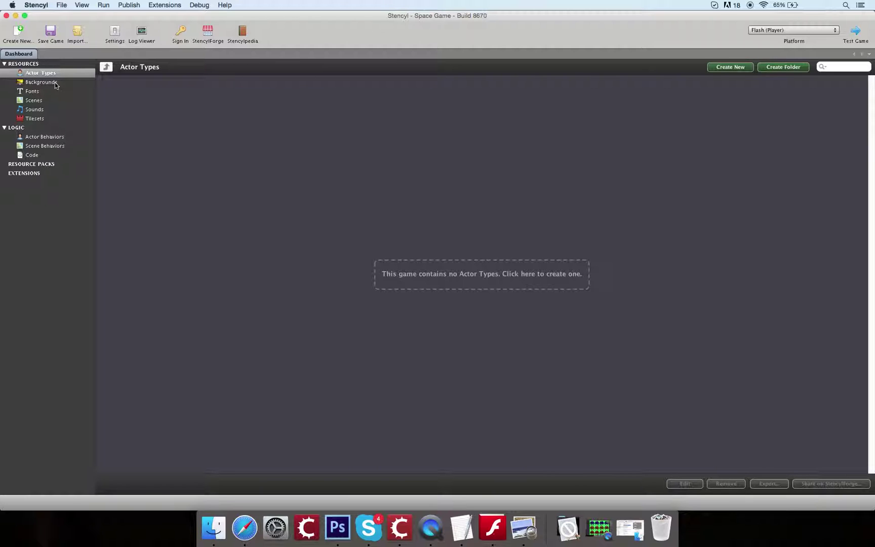
pyautogui.click(54, 82)
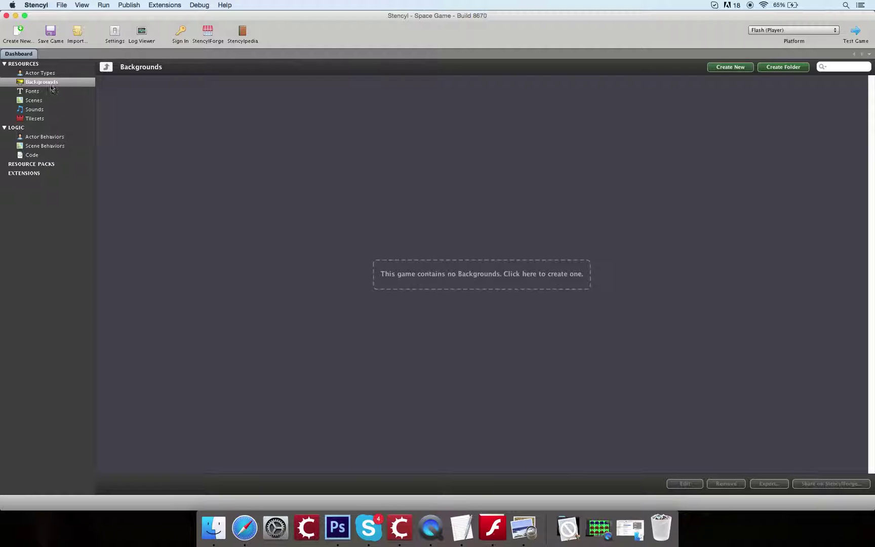
pyautogui.click(52, 74)
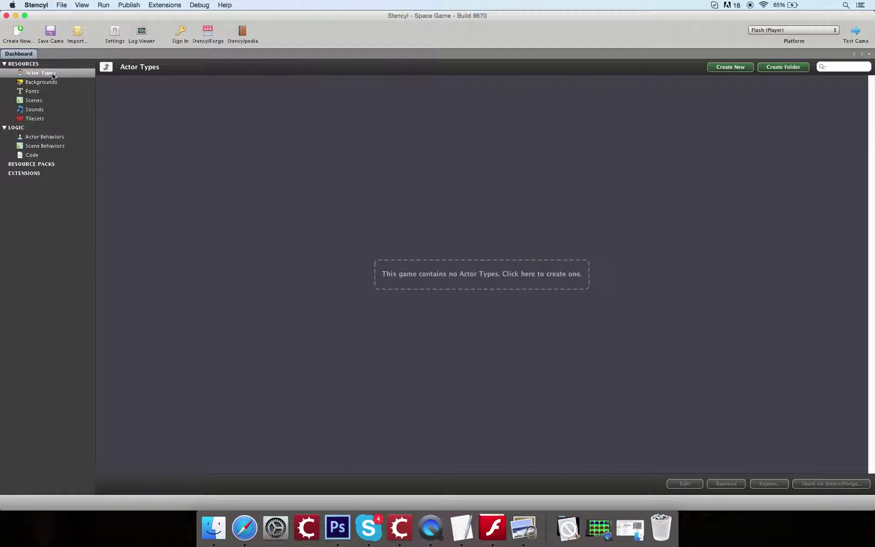
pyautogui.click(478, 280)
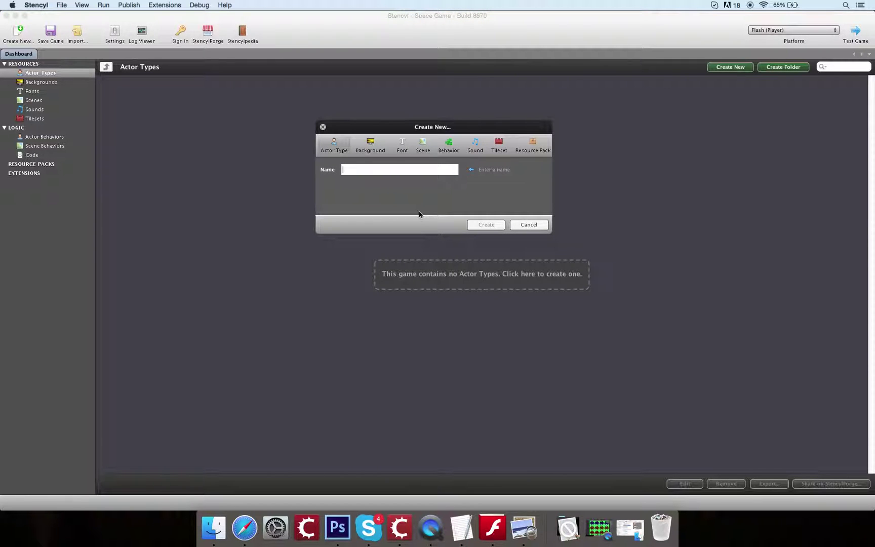
# Create the Spaceship actor type and add an empty Animation 0
pyautogui.write('Spaceship')
pyautogui.press('Return')
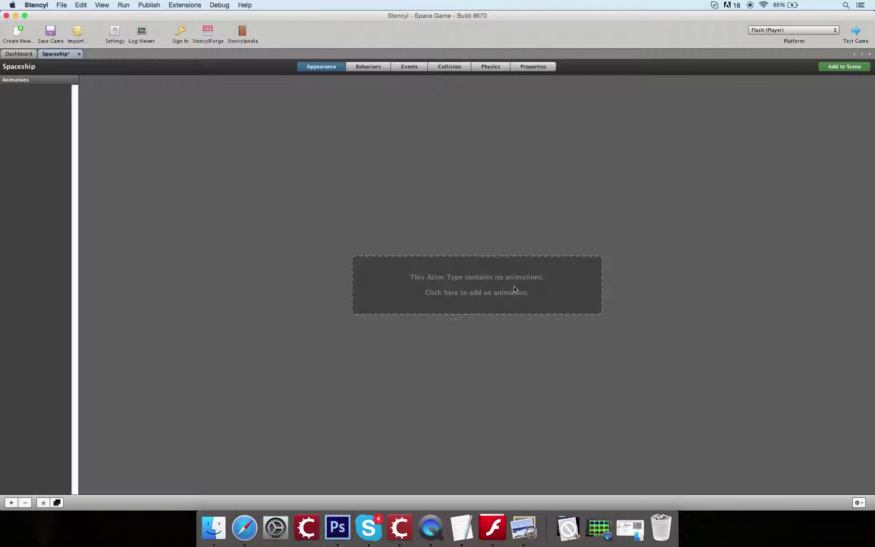
pyautogui.click(474, 290)
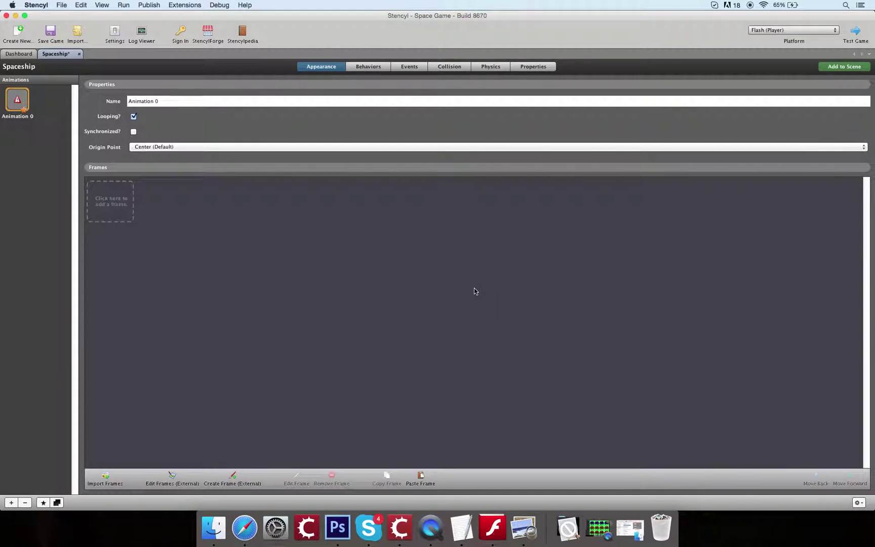
# Import frames for Animation 0 at 1x scale with No Smoothing, browsing for the image
pyautogui.click(116, 213)
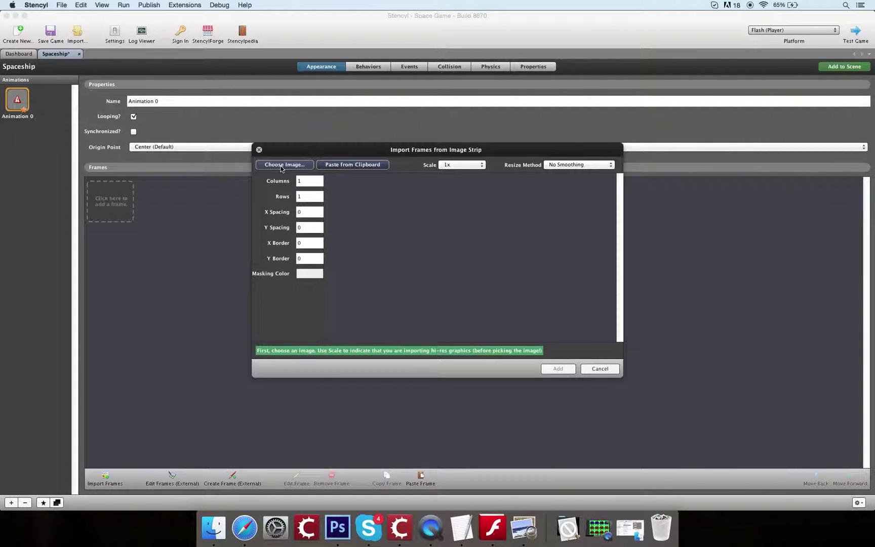
pyautogui.click(281, 166)
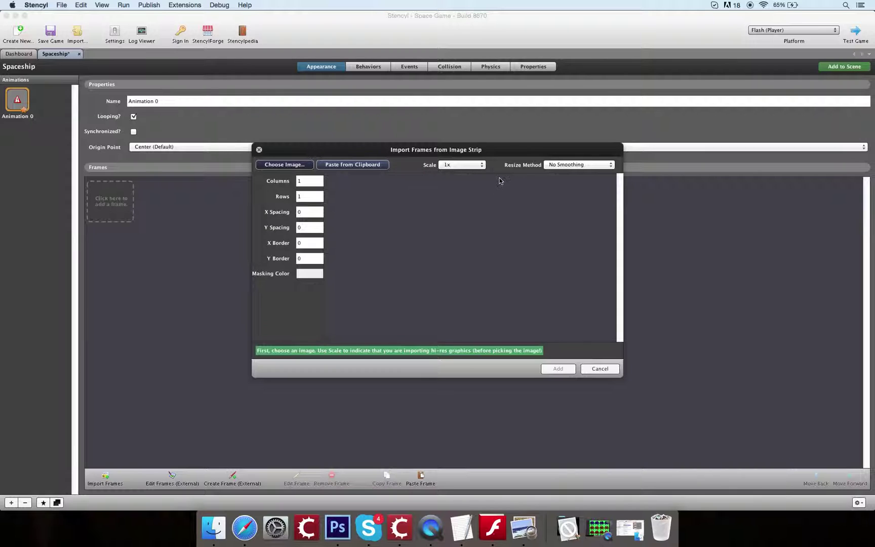
pyautogui.click(547, 316)
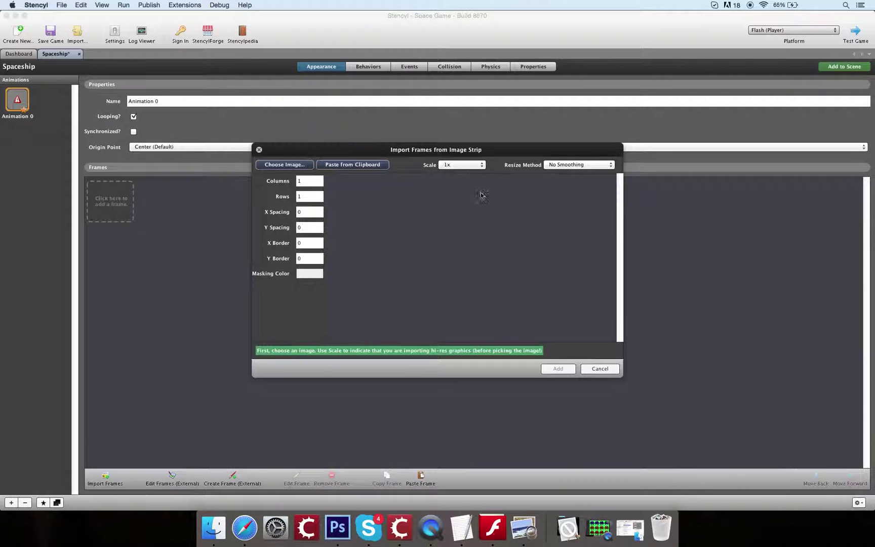
pyautogui.click(465, 166)
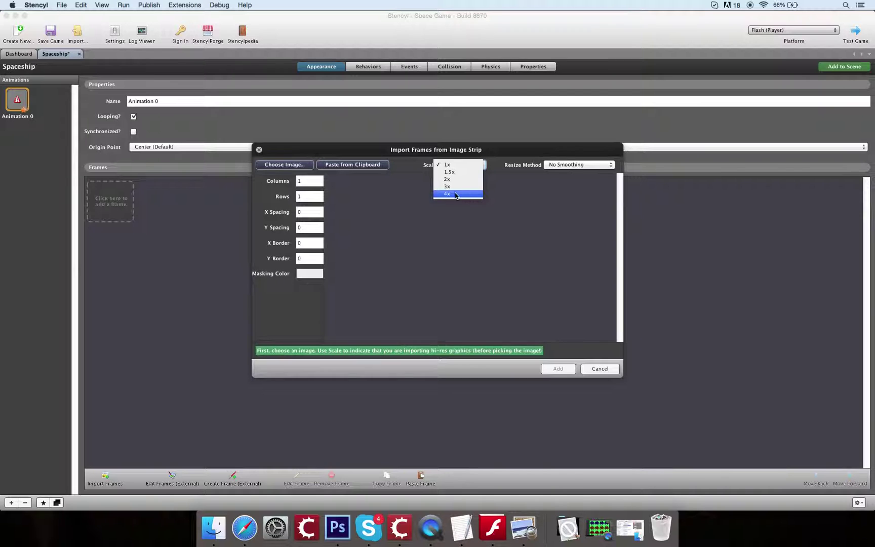
pyautogui.click(554, 166)
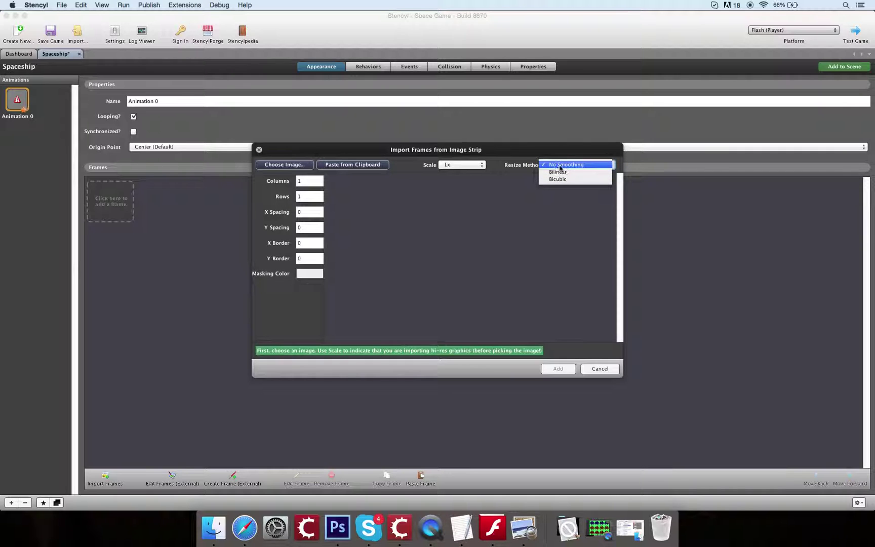
pyautogui.click(561, 165)
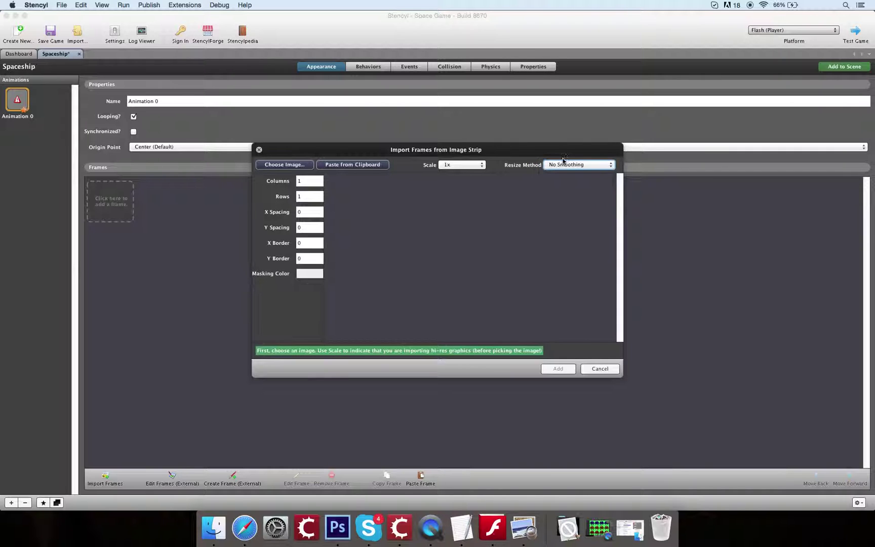
pyautogui.click(476, 163)
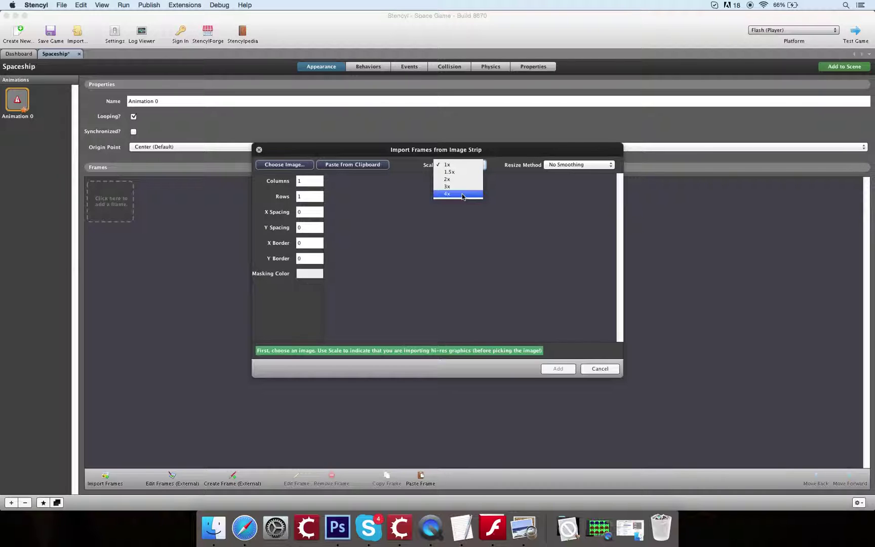
pyautogui.click(459, 166)
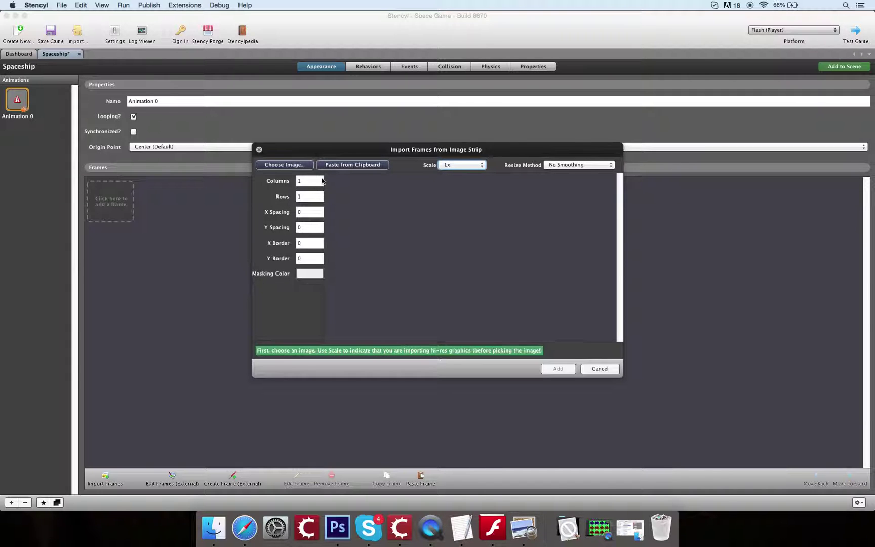
pyautogui.click(298, 165)
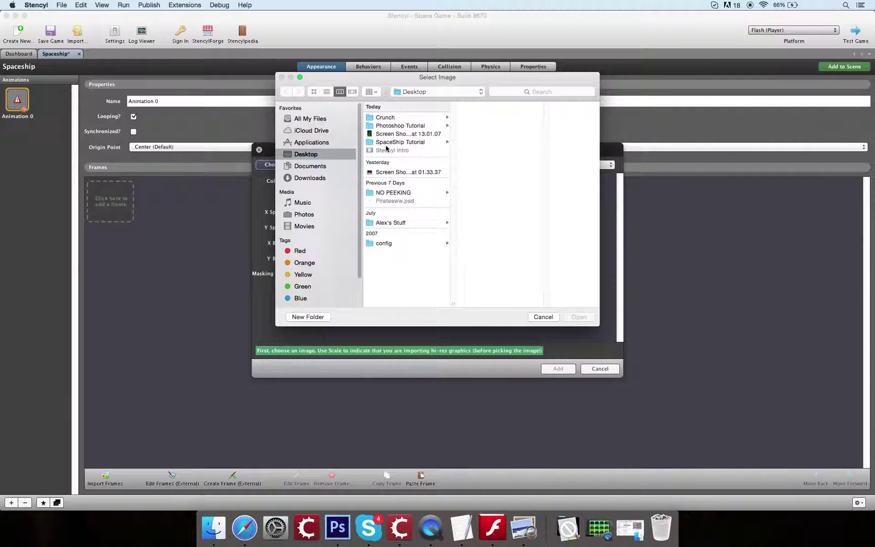
# Load player.png from Desktop > SpaceShip Tutorial > Assets as the image strip
pyautogui.click(387, 145)
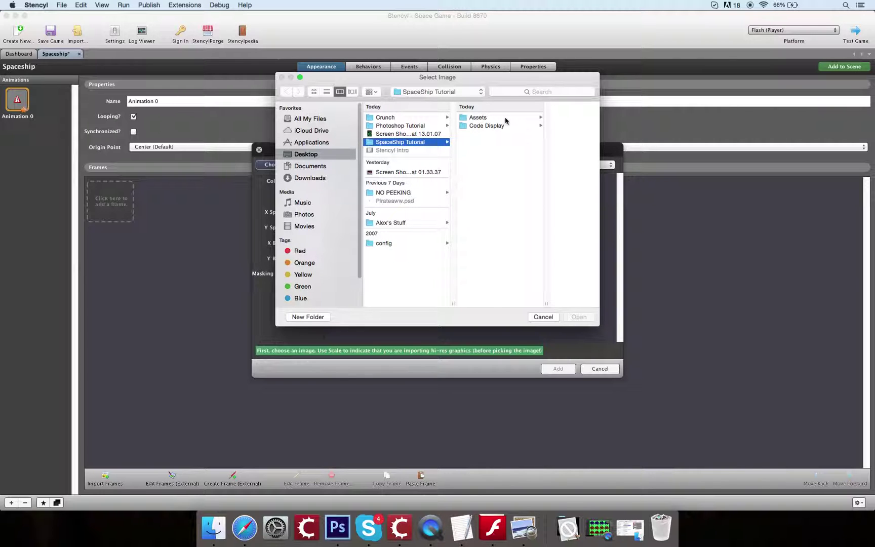
pyautogui.click(504, 119)
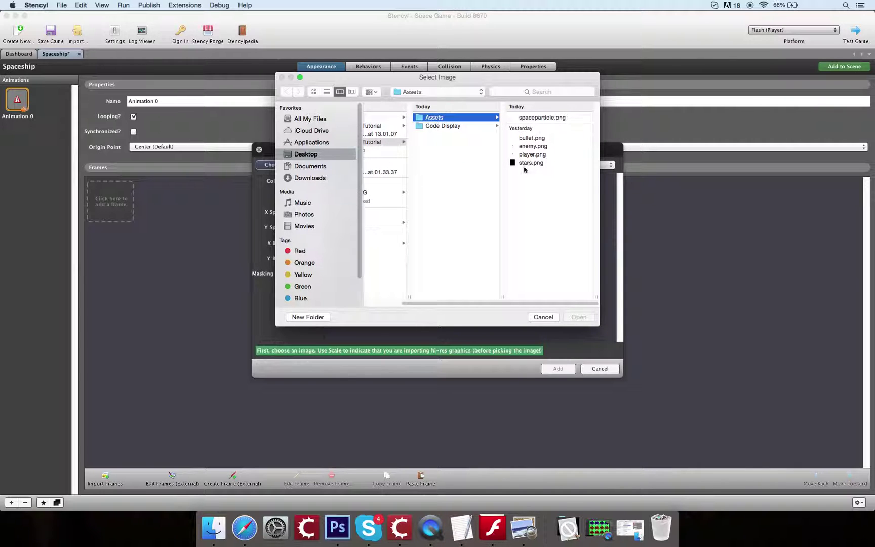
pyautogui.click(532, 154)
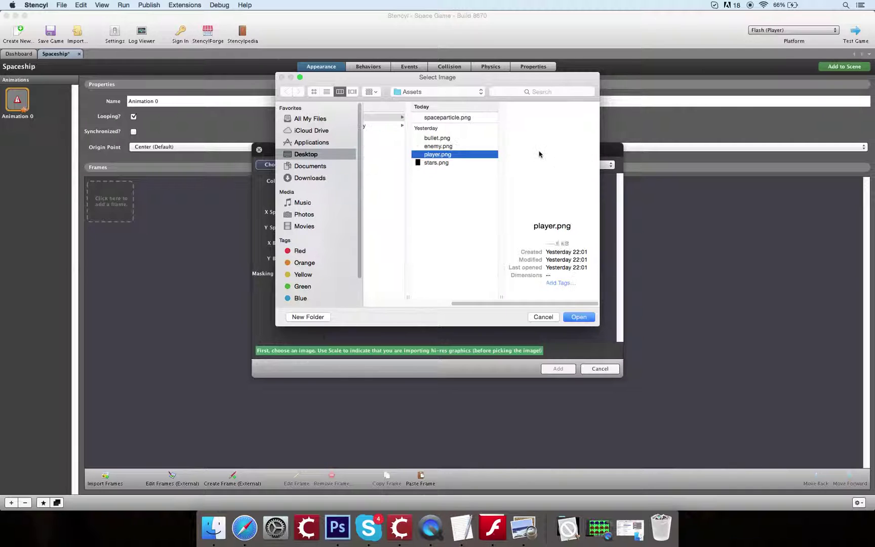
pyautogui.press('Return')
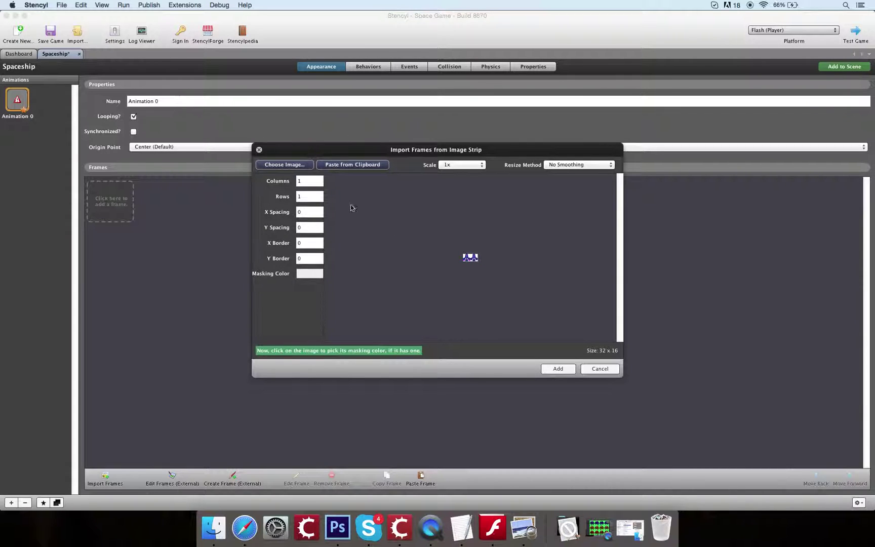
# Split the player image into 2 columns with white as the masking colour
pyautogui.doubleClick(309, 183)
pyautogui.write('2')
pyautogui.click(471, 258)
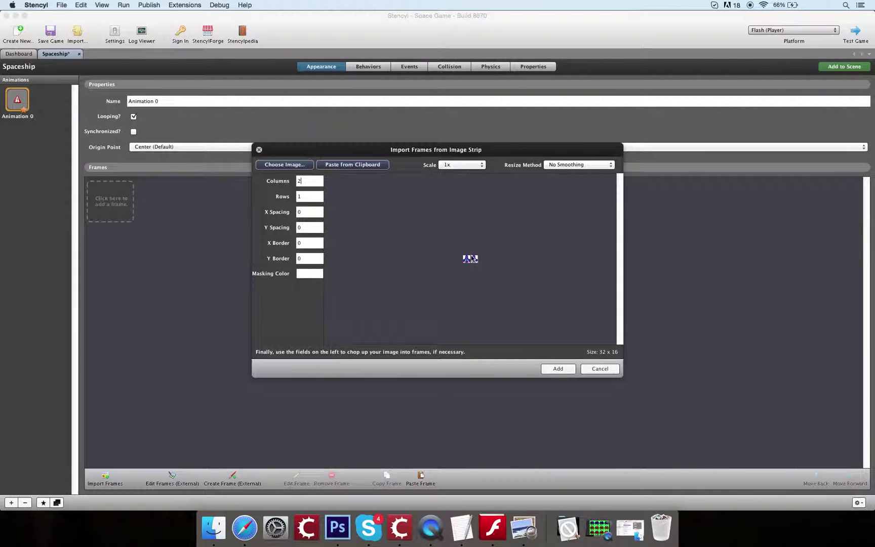
pyautogui.click(476, 259)
pyautogui.click(474, 258)
pyautogui.click(471, 259)
pyautogui.click(558, 368)
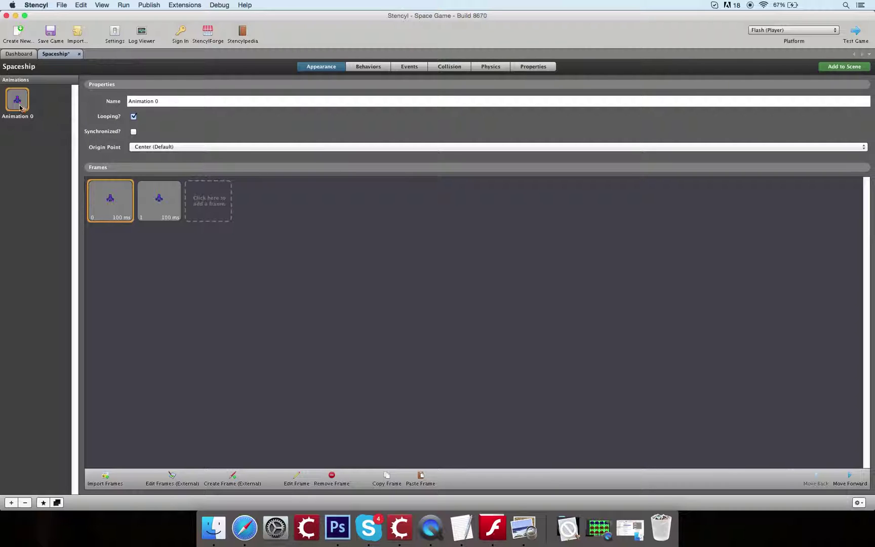
pyautogui.click(147, 192)
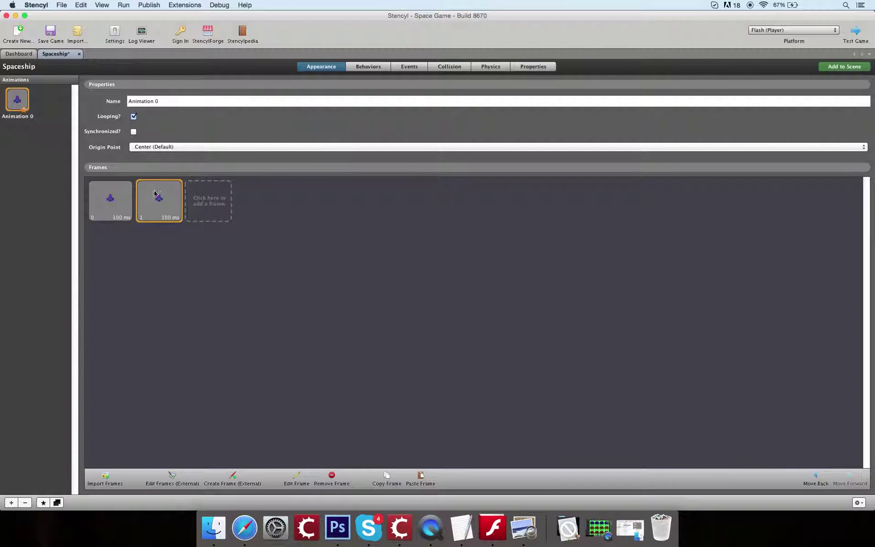
pyautogui.click(57, 503)
# Rename the original animation to 'idle' and its duplicate to 'forward'
pyautogui.click(28, 95)
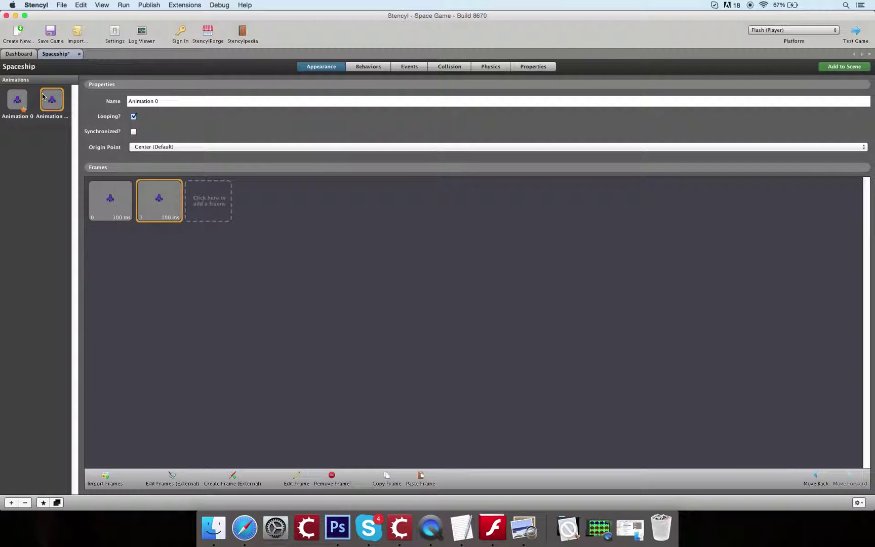
pyautogui.click(17, 98)
pyautogui.moveTo(185, 102); pyautogui.dragTo(118, 93)
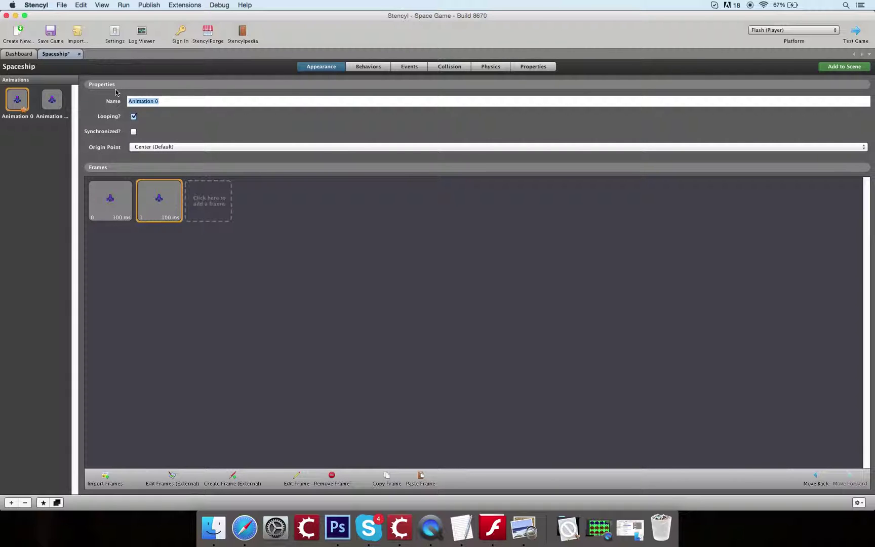
pyautogui.write('idle')
pyautogui.click(57, 107)
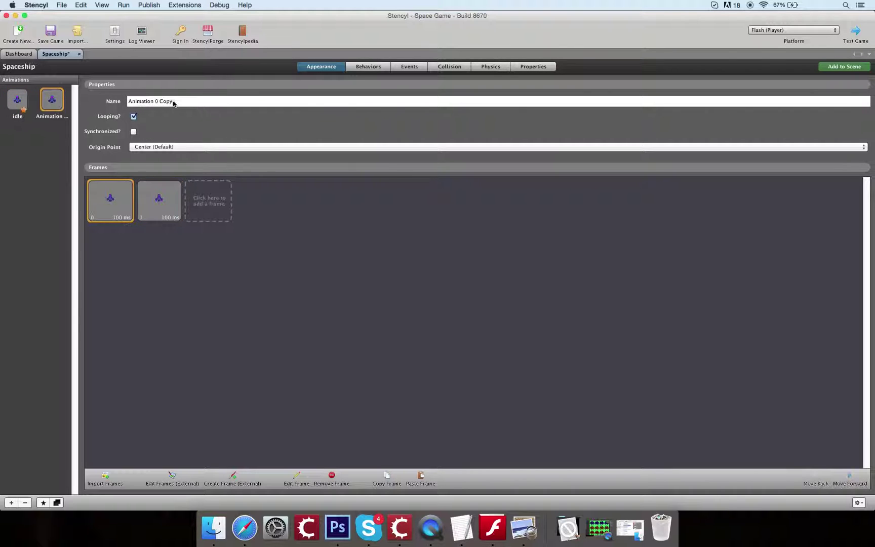
pyautogui.moveTo(173, 104); pyautogui.dragTo(115, 88)
pyautogui.write('for')
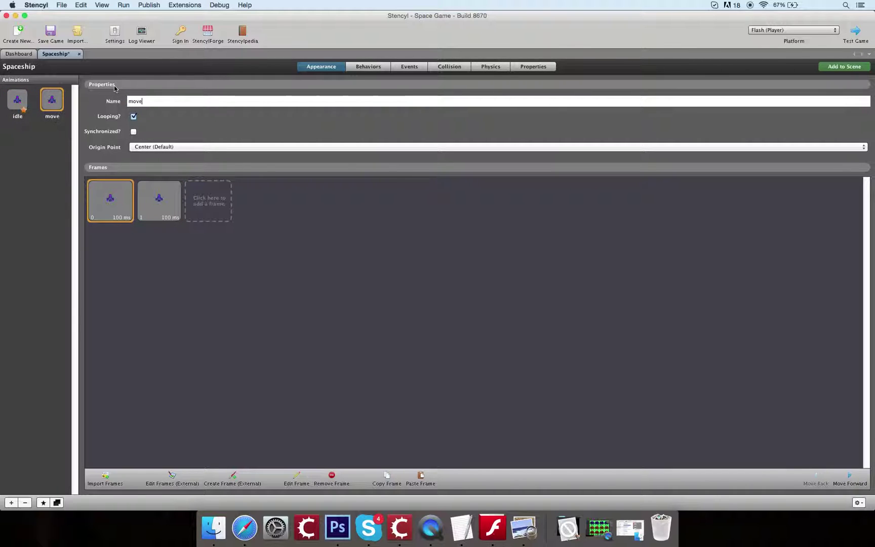
pyautogui.write('ward')
# Remove frame 1 from the forward animation and frame 0 from idle
pyautogui.click(156, 217)
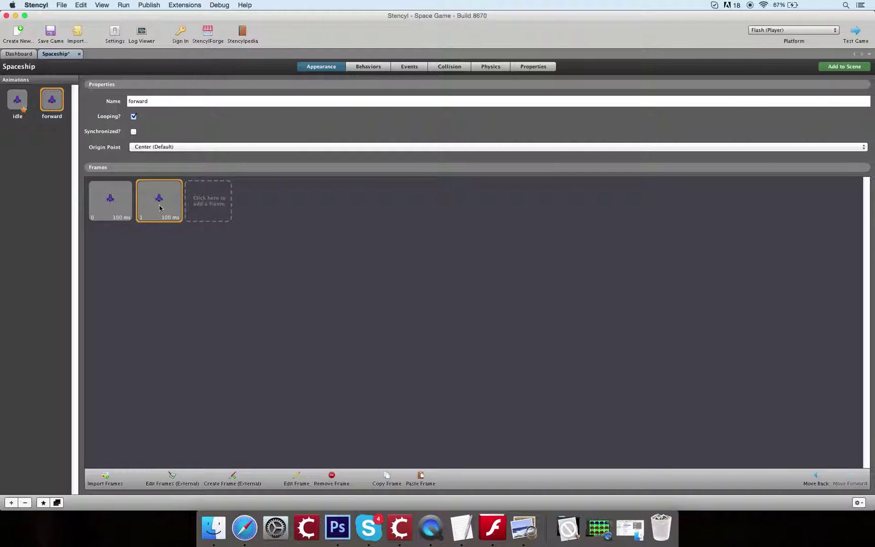
pyautogui.press('Delete')
pyautogui.press('Return')
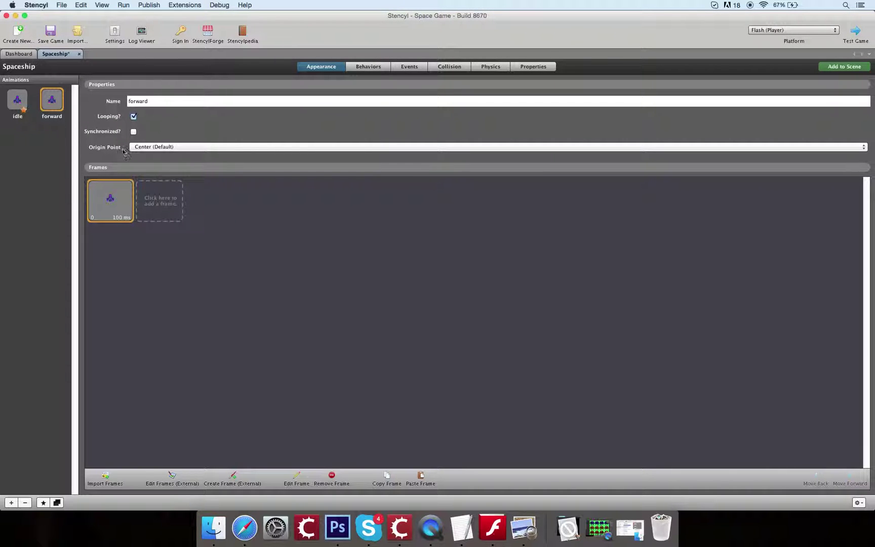
pyautogui.click(19, 107)
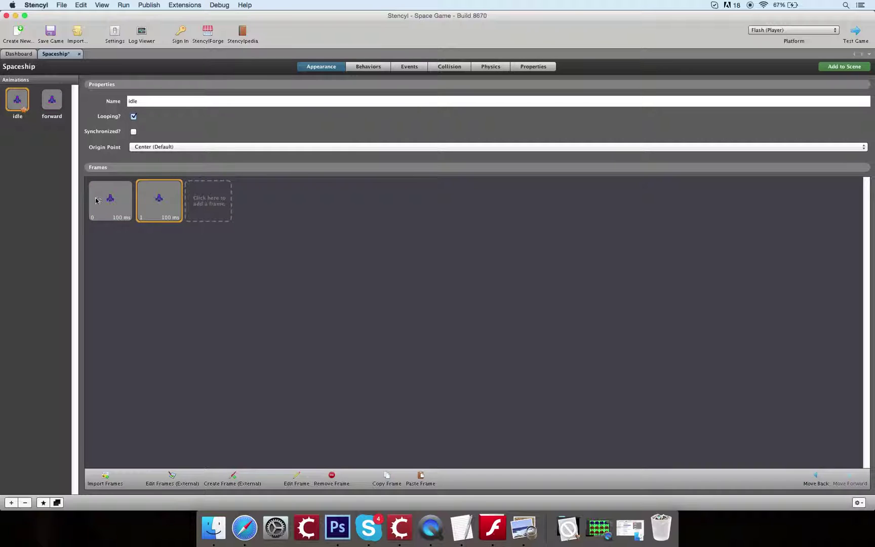
pyautogui.click(113, 205)
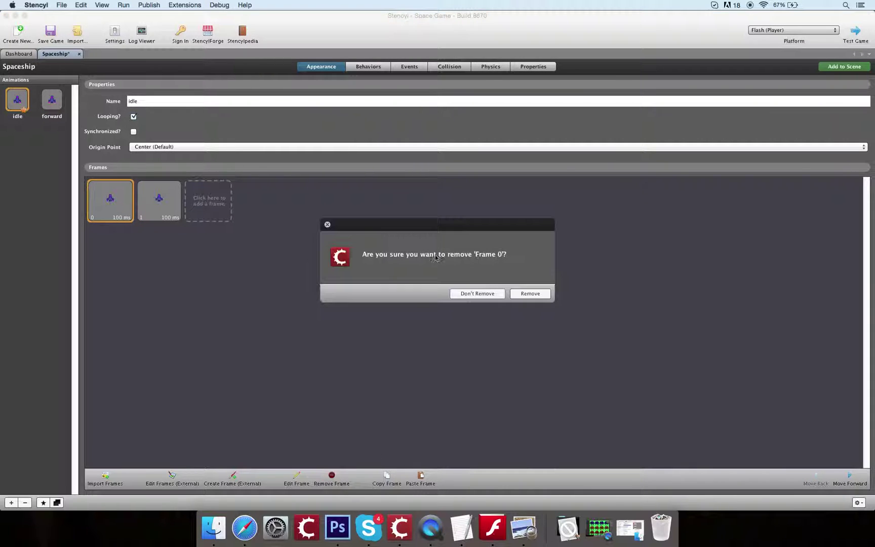
pyautogui.click(530, 293)
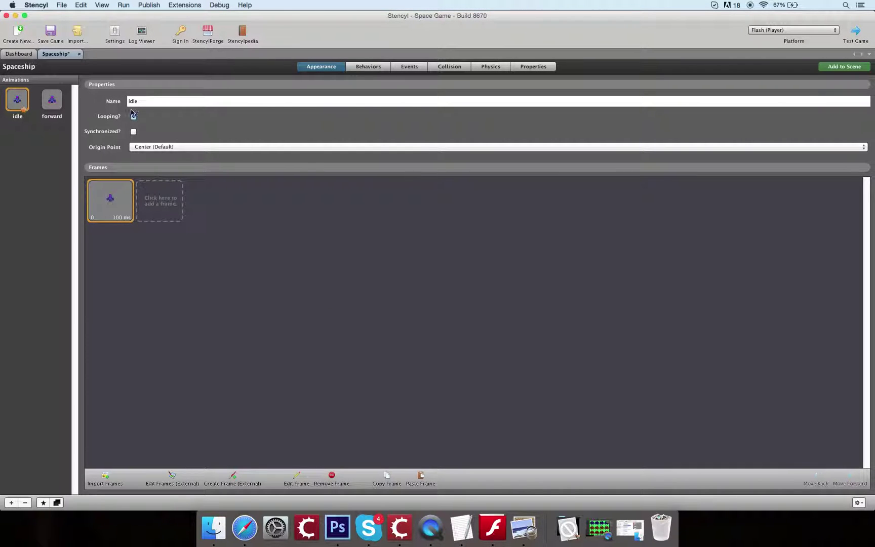
# Check both single-frame animations and save the game
pyautogui.press('Right')
pyautogui.press('Left')
pyautogui.press('Right')
pyautogui.press('Left')
pyautogui.click(52, 37)
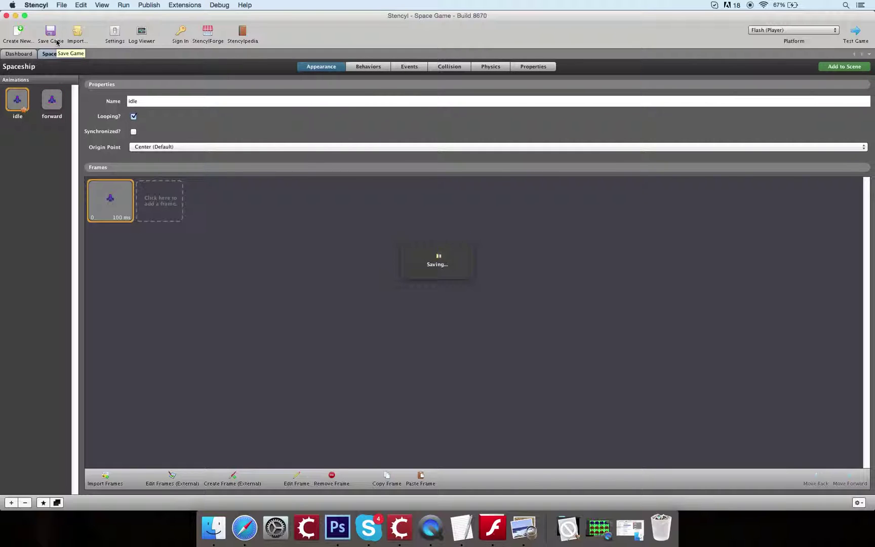
pyautogui.click(445, 68)
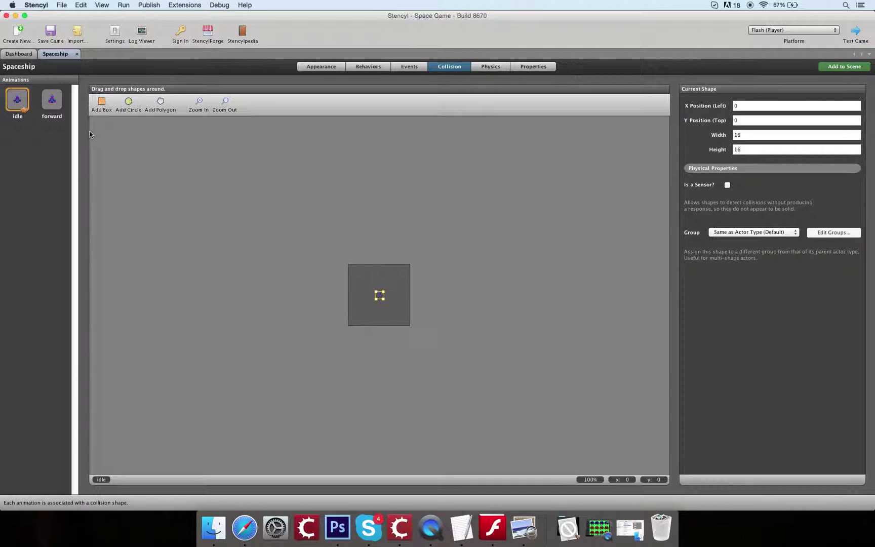
# Zoom in on the idle collision box and set its X position to 4
pyautogui.click(198, 104)
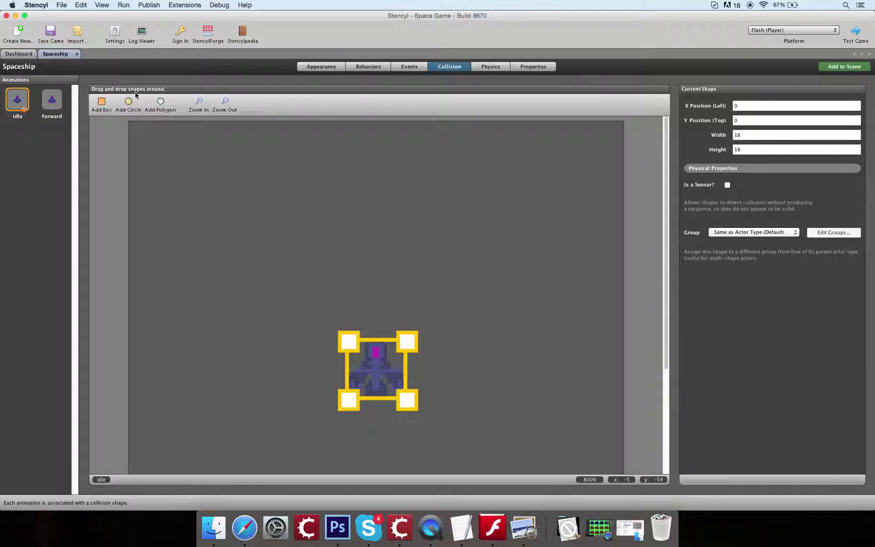
pyautogui.click(365, 324)
pyautogui.click(373, 356)
pyautogui.press('Tab')
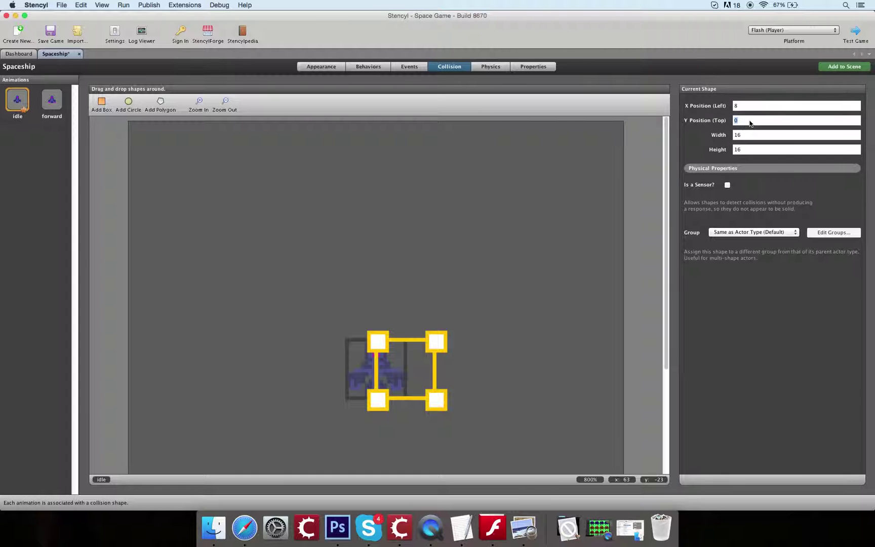
pyautogui.press('Return')
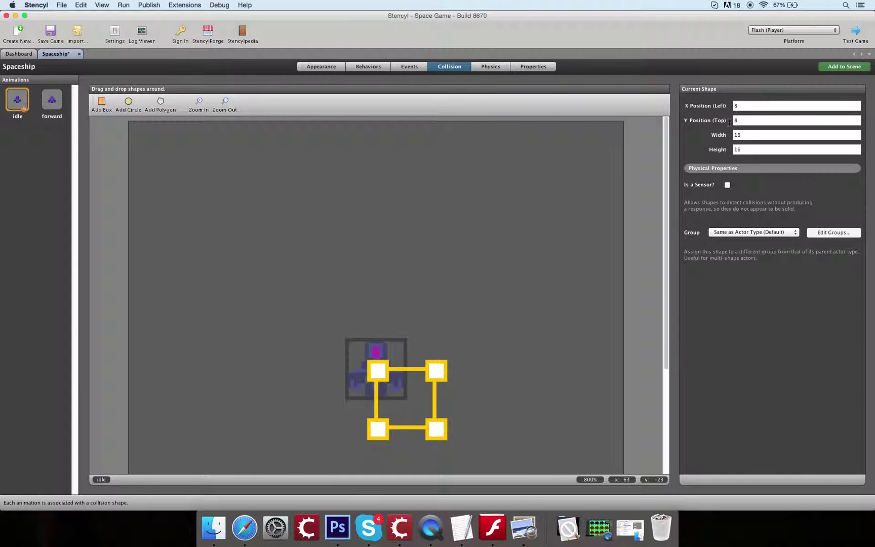
pyautogui.doubleClick(752, 107)
pyautogui.write('4')
pyautogui.press('Tab')
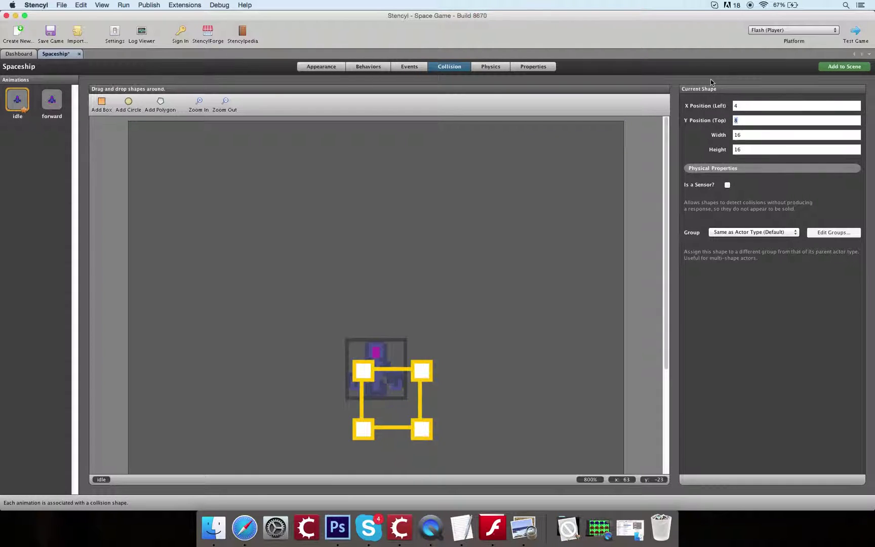
pyautogui.write('4')
pyautogui.press('Return')
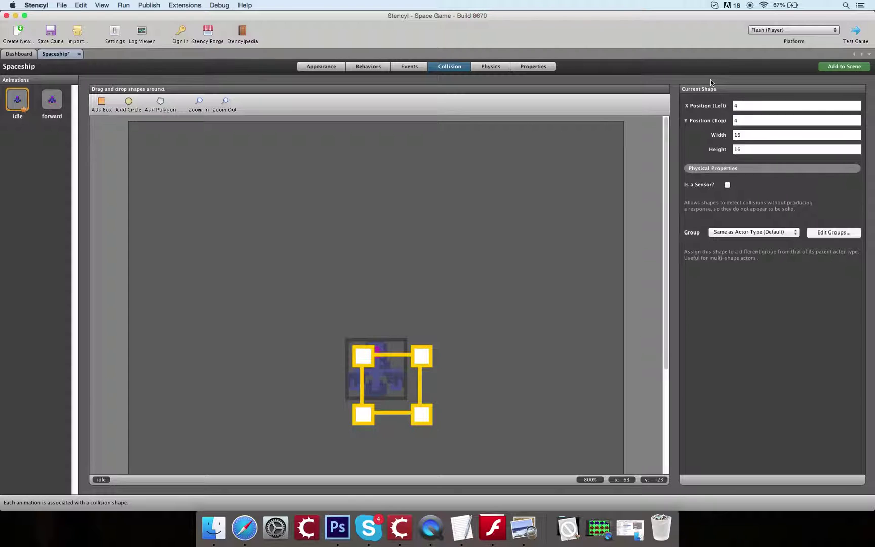
# Set the collision box width to 8 and a provisional height of 12
pyautogui.doubleClick(744, 135)
pyautogui.press('Return')
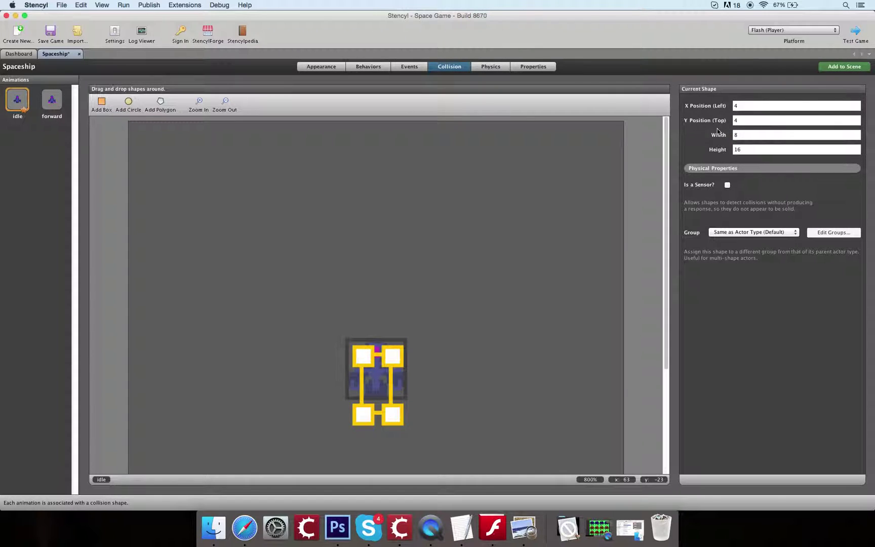
pyautogui.press('Tab')
pyautogui.press('BackSpace')
pyautogui.press('BackSpace')
pyautogui.write('12')
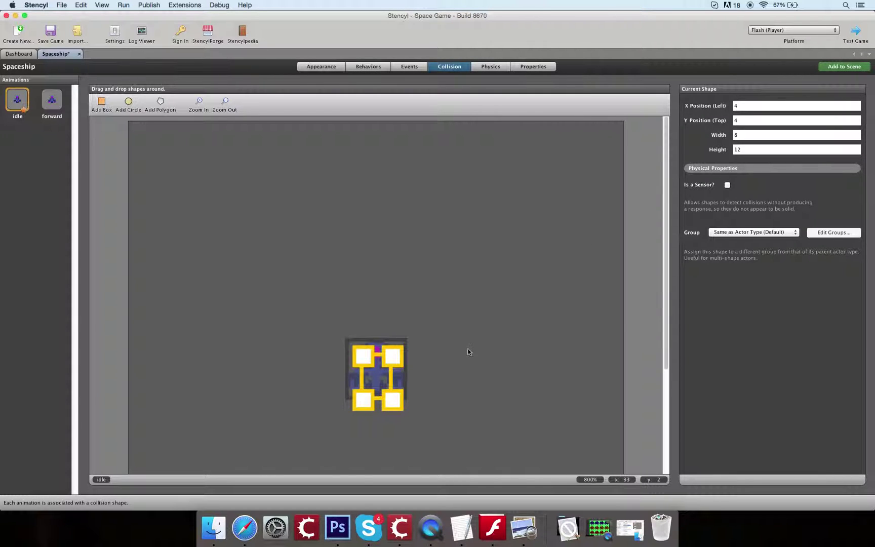
pyautogui.click(469, 352)
# Move the box to Y 0, set its height to 16, and save the game
pyautogui.click(393, 381)
pyautogui.press('Up')
pyautogui.press('Up')
pyautogui.press('Up')
pyautogui.press('Up')
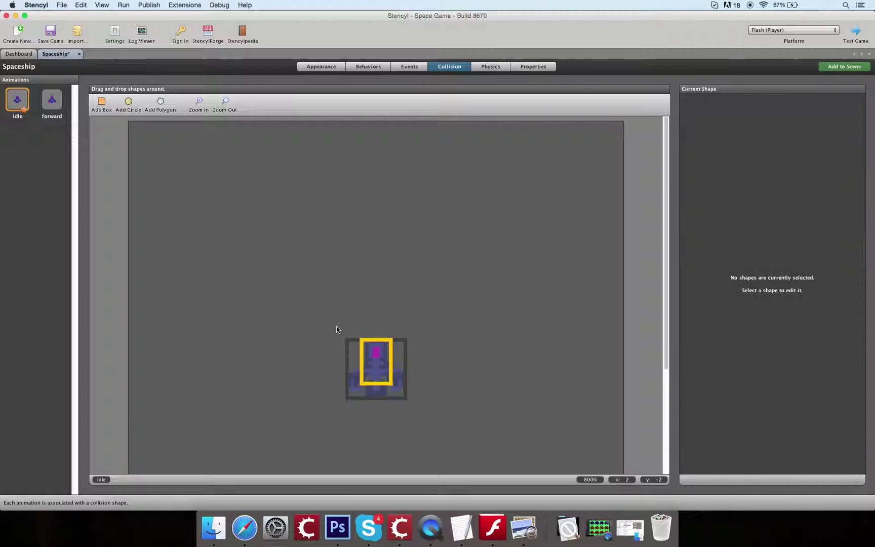
pyautogui.moveTo(336, 326); pyautogui.dragTo(429, 444)
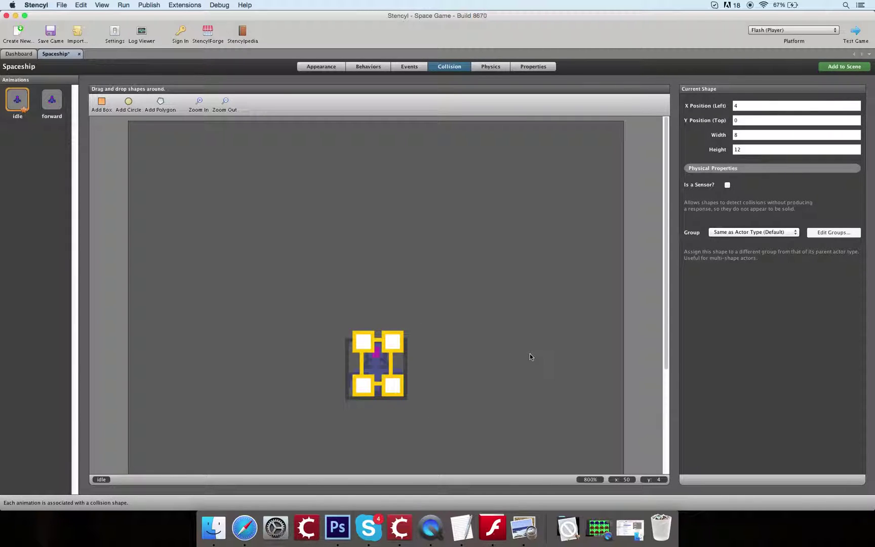
pyautogui.click(751, 149)
pyautogui.press('Return')
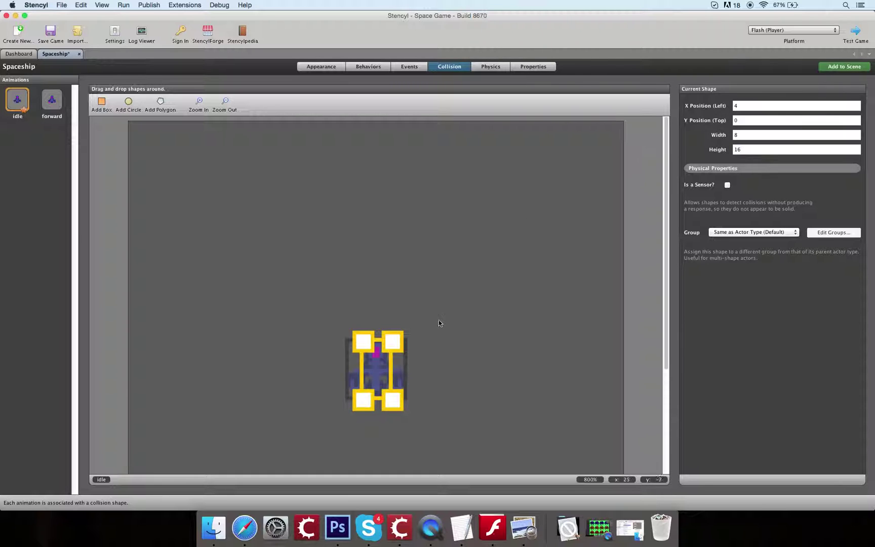
pyautogui.click(441, 323)
pyautogui.click(42, 38)
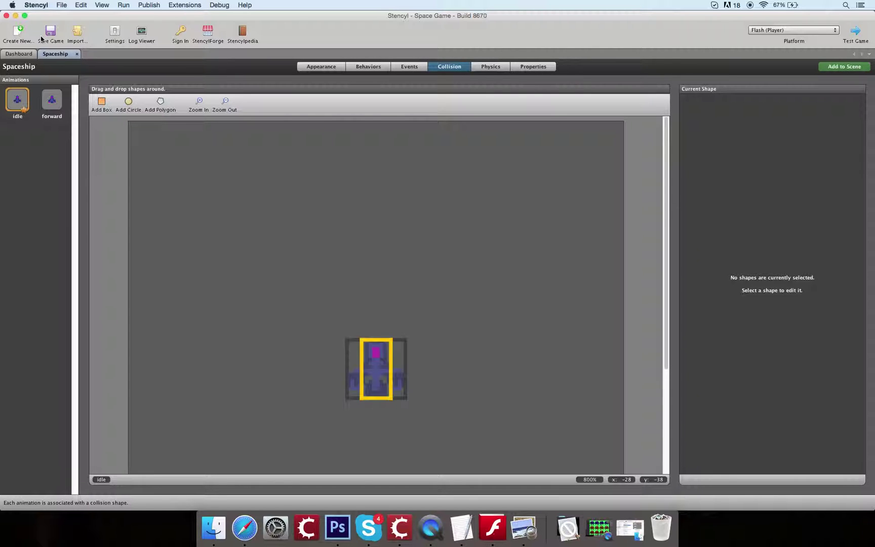
# Save the game and show the forward animation's default 16x16 collision box at 0, 0
pyautogui.press('super+s')
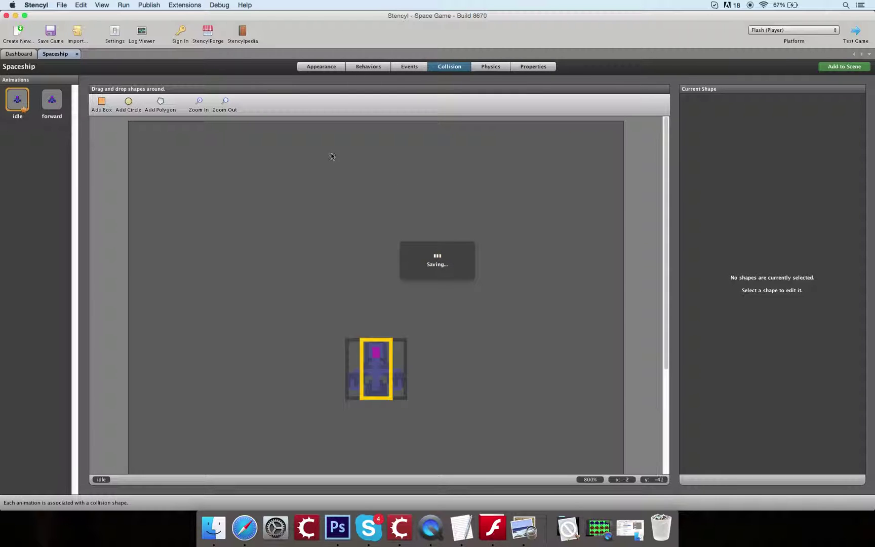
pyautogui.click(377, 355)
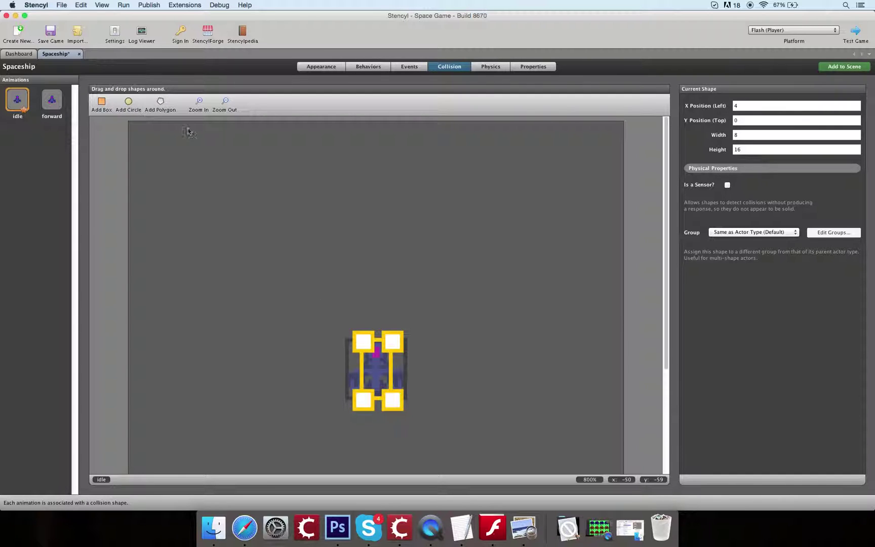
pyautogui.click(458, 455)
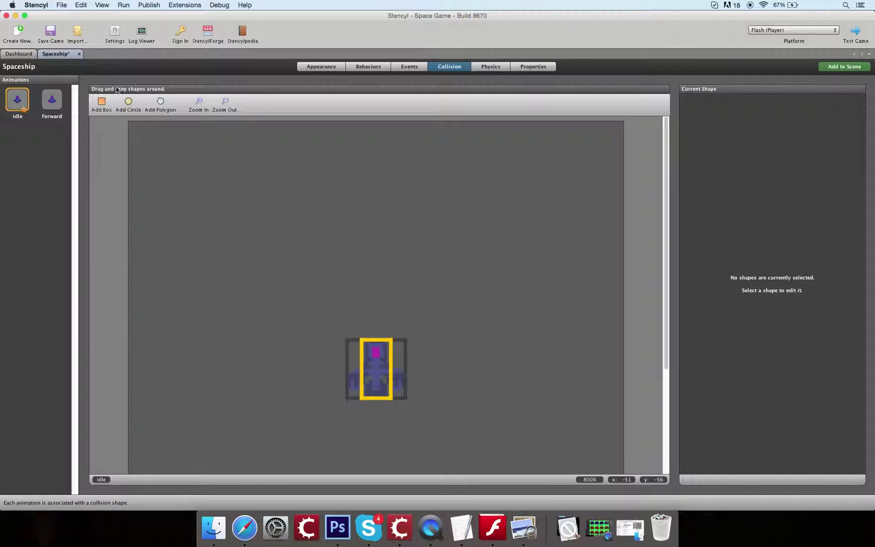
pyautogui.click(57, 109)
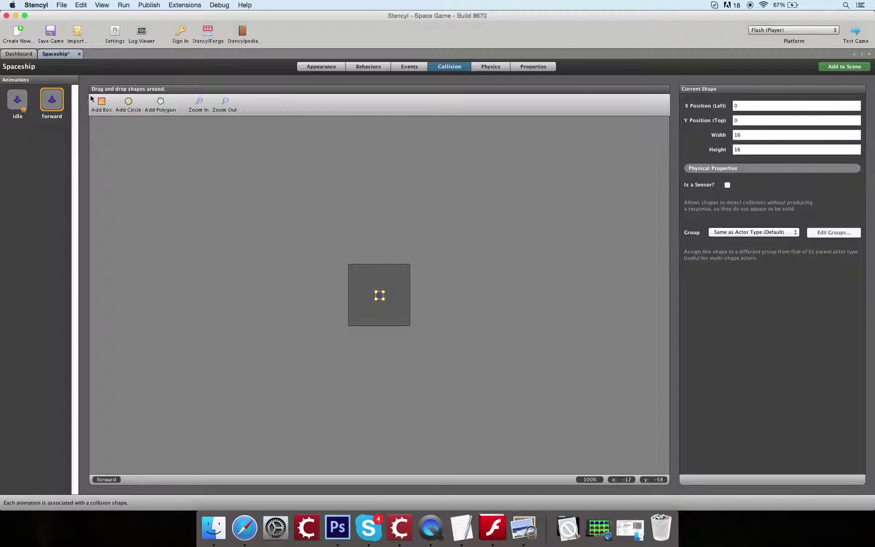
# Keep the default collision group and compare the forward collision box with idle's box size
pyautogui.click(199, 105)
pyautogui.click(198, 104)
pyautogui.click(198, 105)
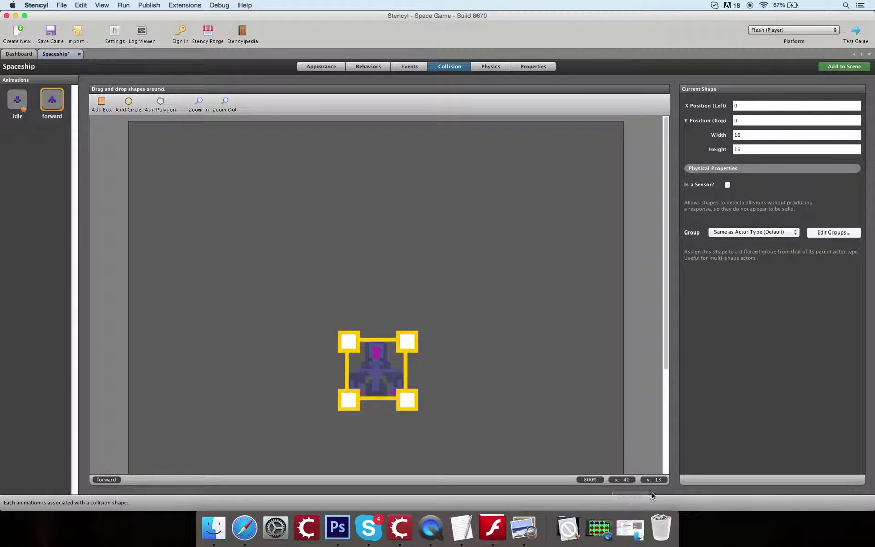
pyautogui.click(770, 232)
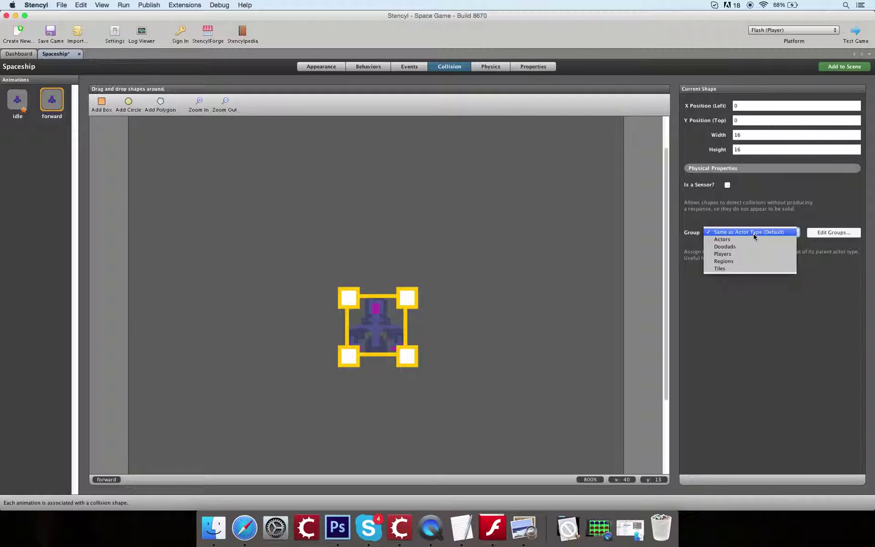
pyautogui.click(755, 234)
pyautogui.click(415, 321)
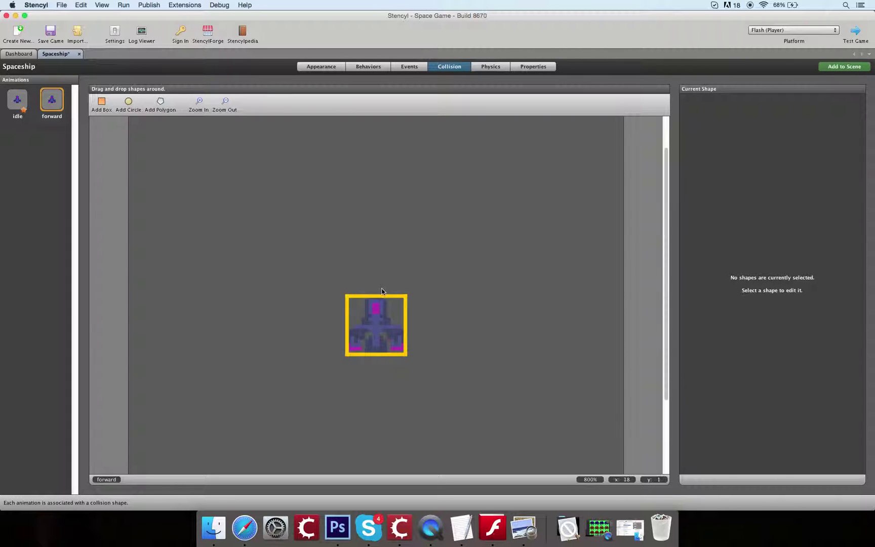
pyautogui.click(371, 322)
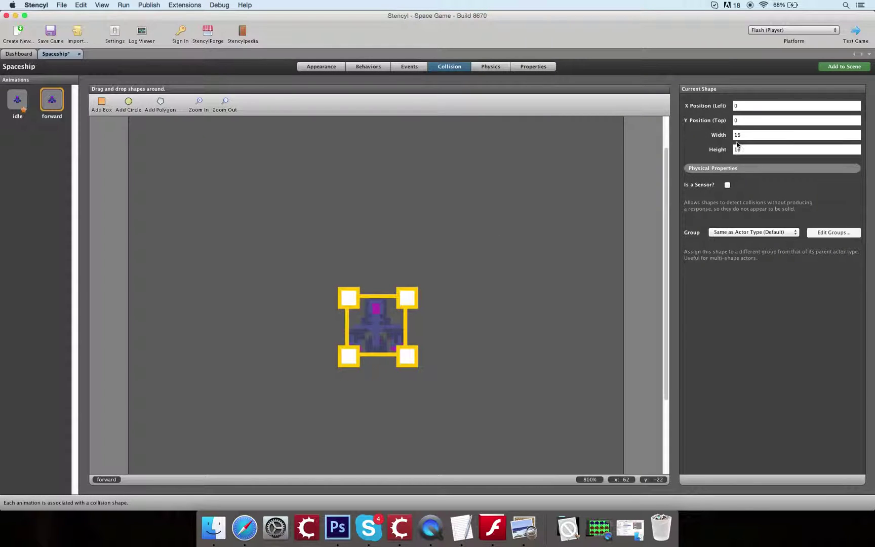
pyautogui.click(17, 101)
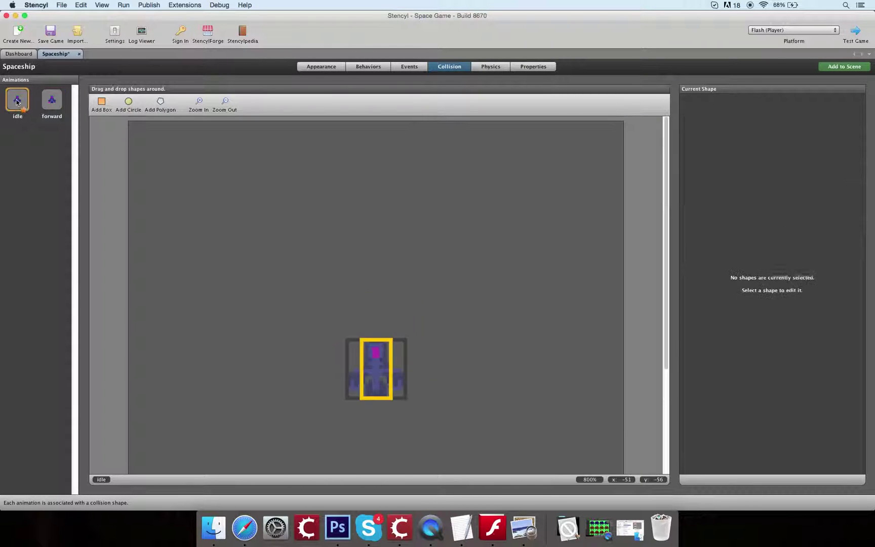
pyautogui.click(376, 354)
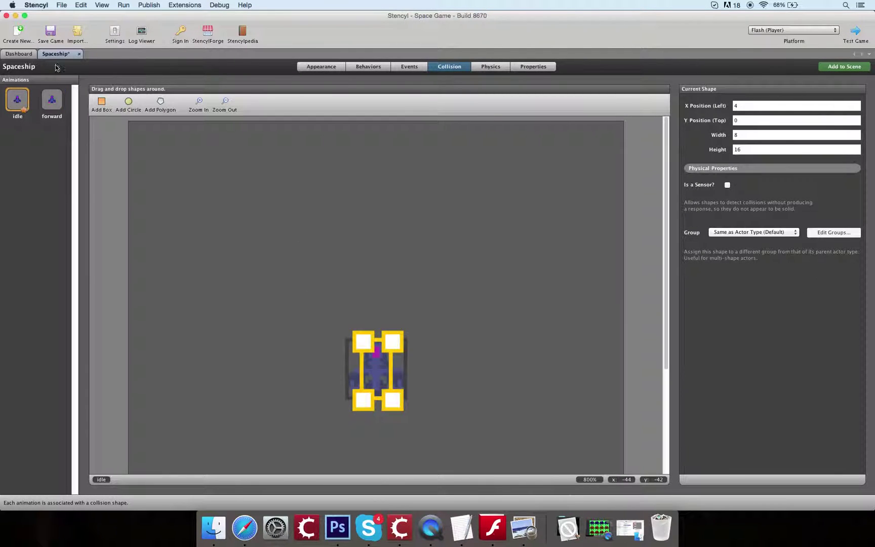
pyautogui.click(51, 99)
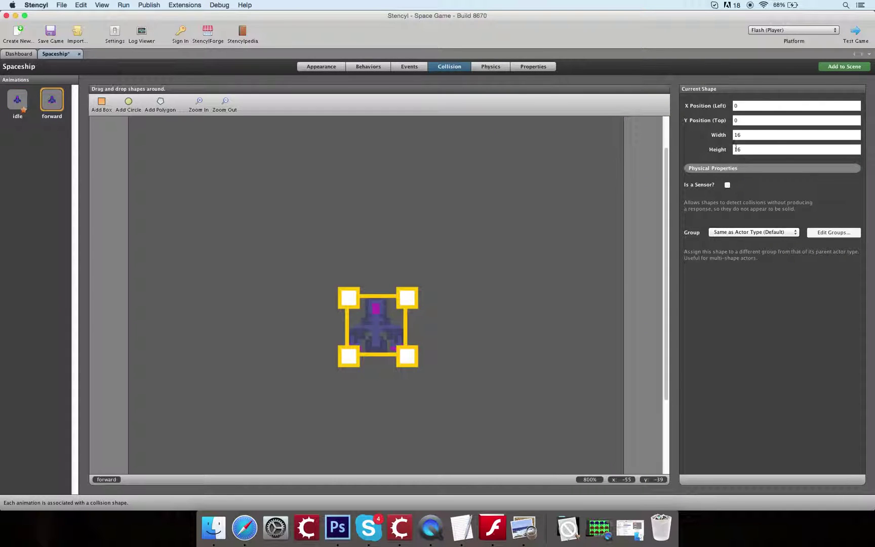
# Set the forward collision box to X position 4 and width 8, then save the game
pyautogui.click(767, 107)
pyautogui.press('Tab')
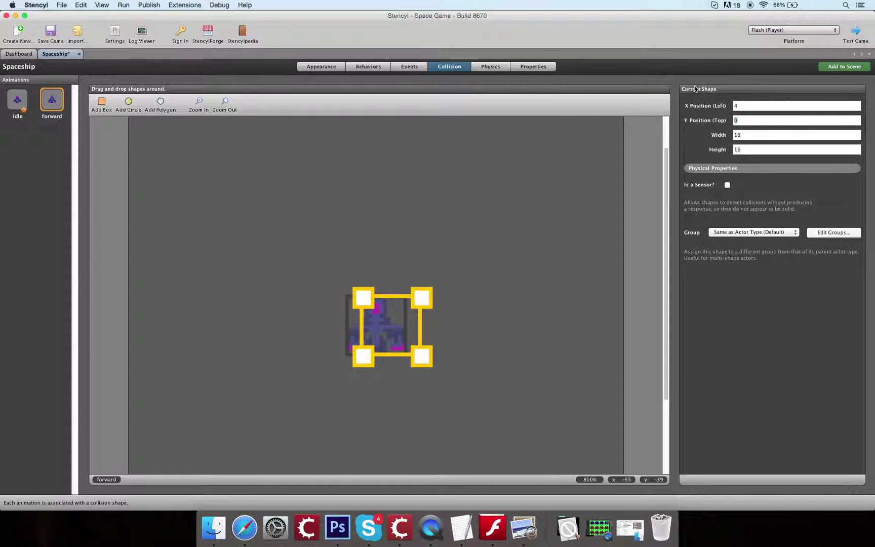
pyautogui.press('Tab')
pyautogui.write('8')
pyautogui.press('Tab')
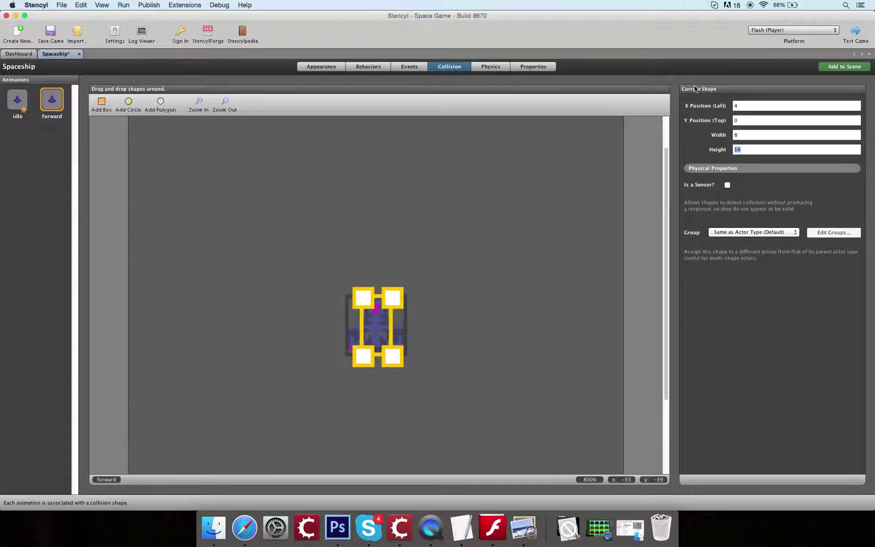
pyautogui.click(161, 133)
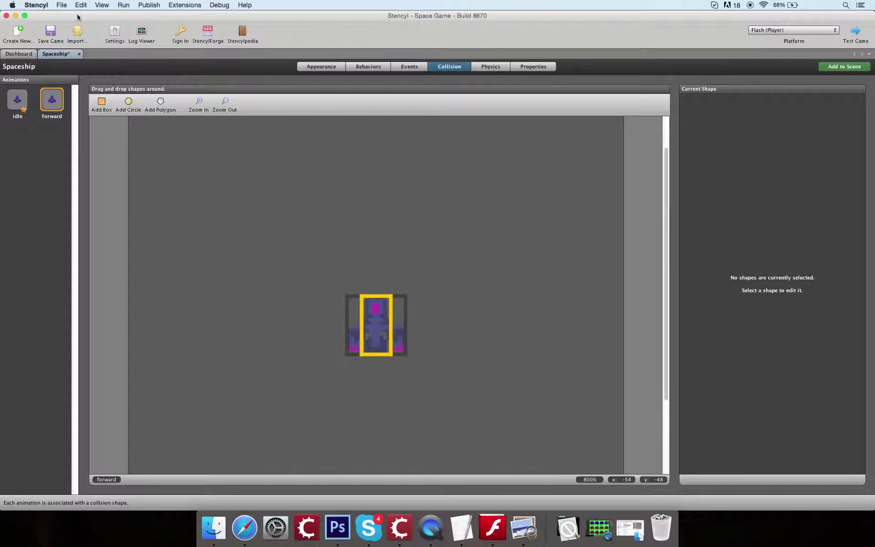
pyautogui.click(56, 32)
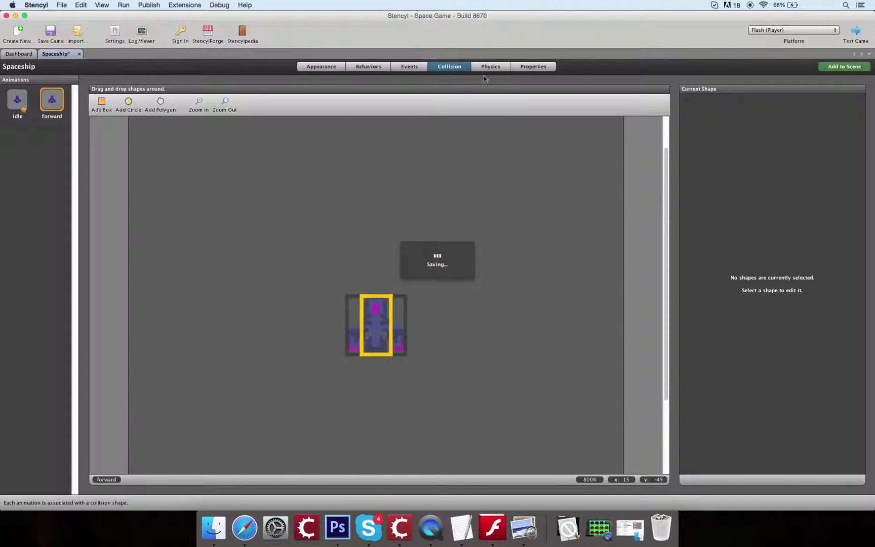
pyautogui.click(21, 55)
# Create a new actor type named Enemy with a first, empty animation
pyautogui.click(183, 122)
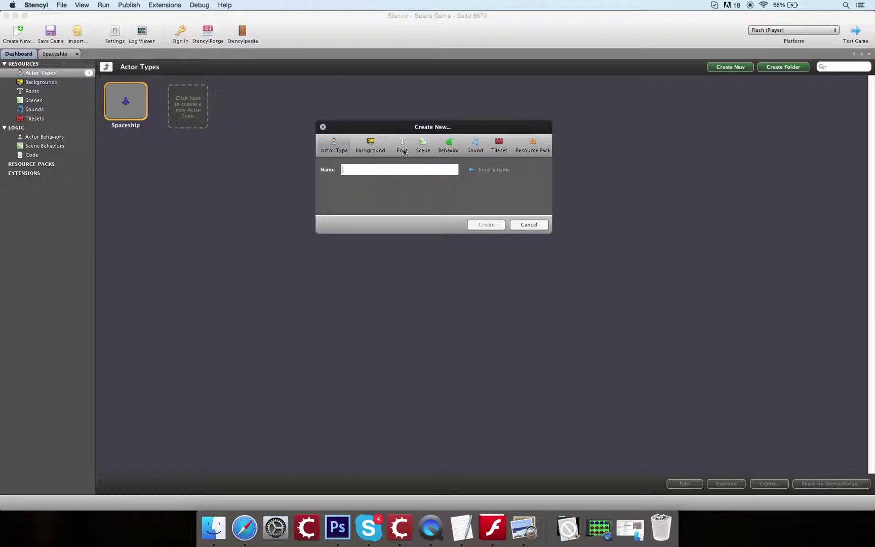
pyautogui.write('Enemy')
pyautogui.press('Return')
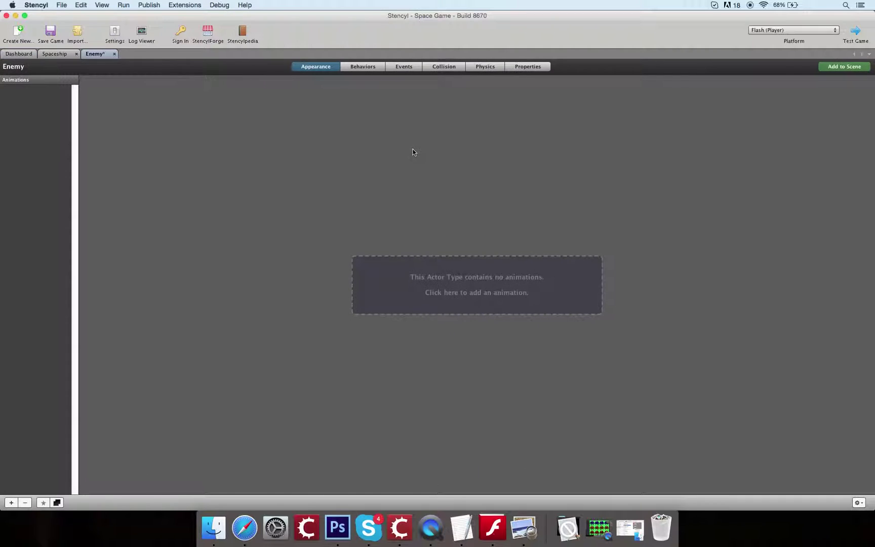
pyautogui.click(446, 290)
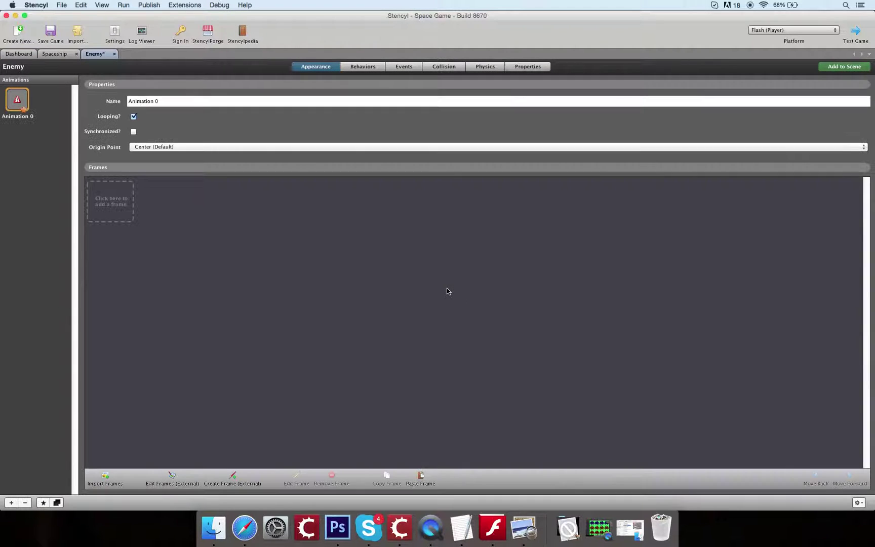
# Import enemy.png as two frames (2 columns) with white as the masking colour
pyautogui.click(103, 211)
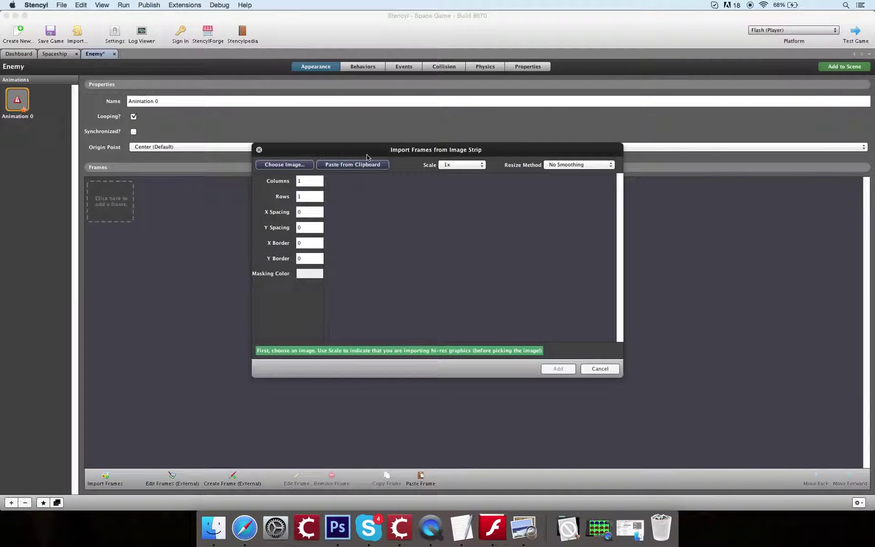
pyautogui.click(286, 165)
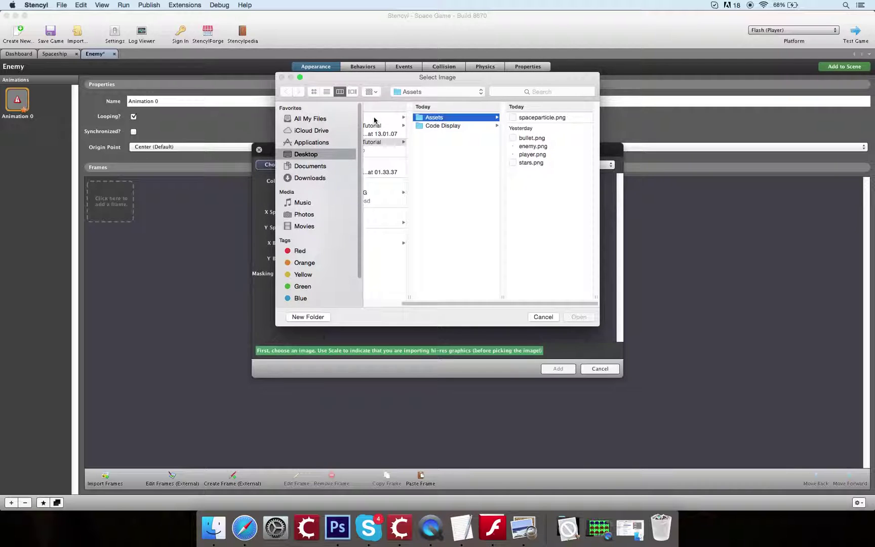
pyautogui.click(536, 146)
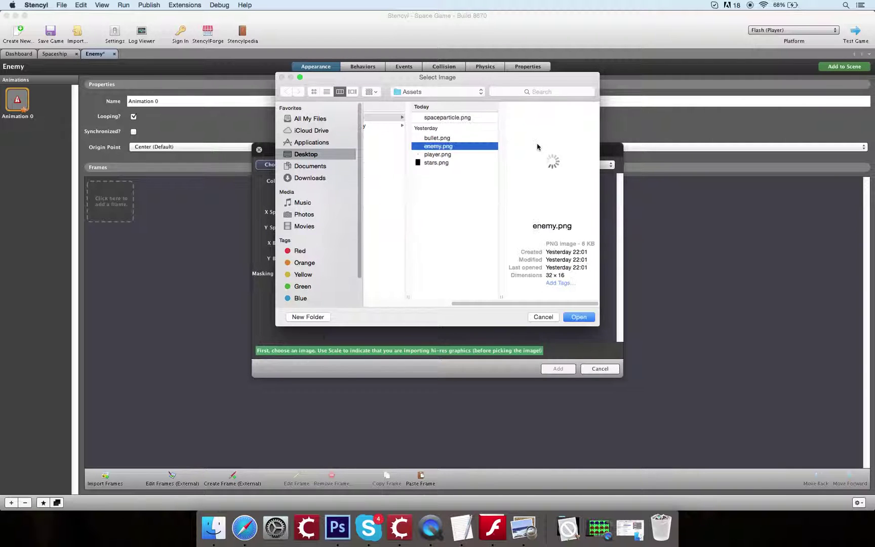
pyautogui.press('Return')
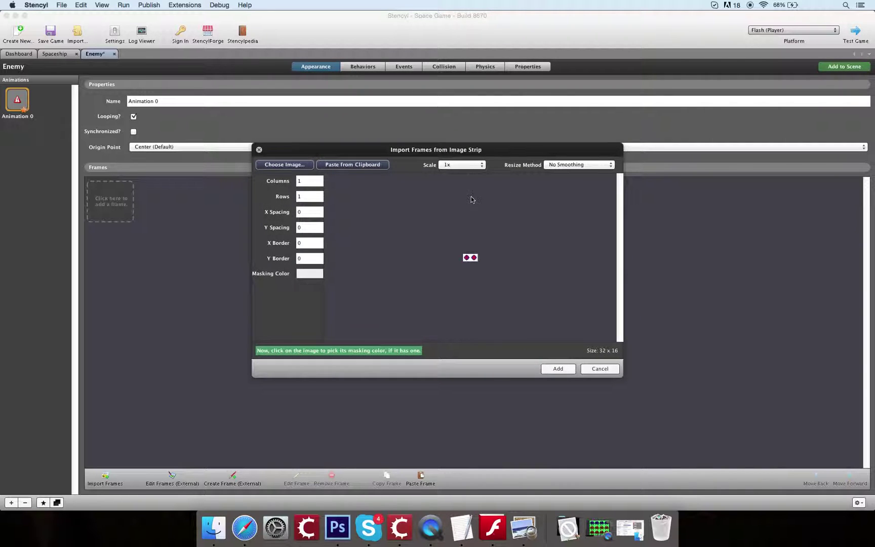
pyautogui.write('2')
pyautogui.click(471, 263)
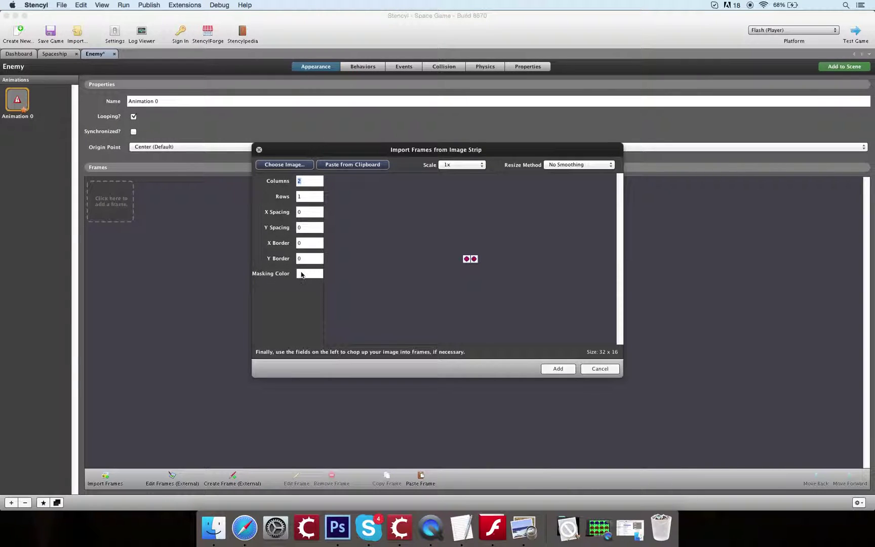
pyautogui.click(467, 259)
pyautogui.click(467, 260)
pyautogui.click(471, 260)
pyautogui.click(559, 369)
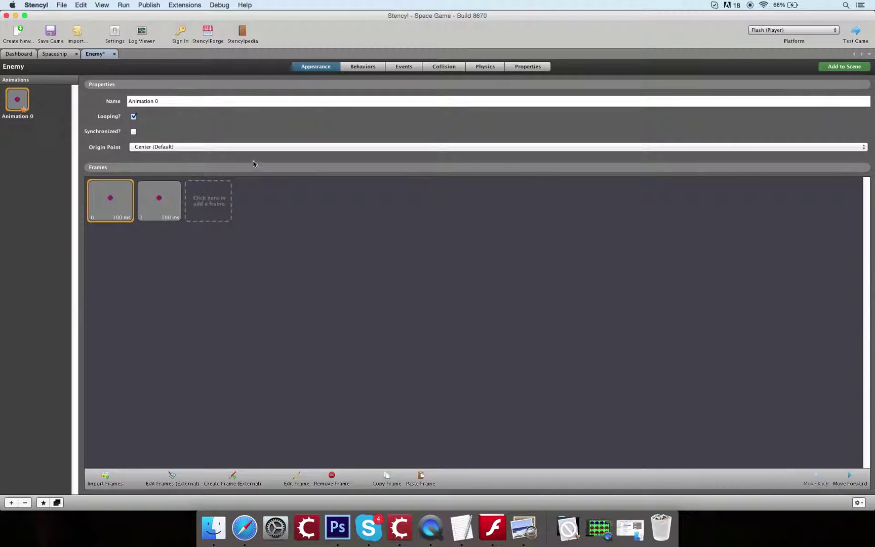
pyautogui.click(155, 206)
pyautogui.click(127, 206)
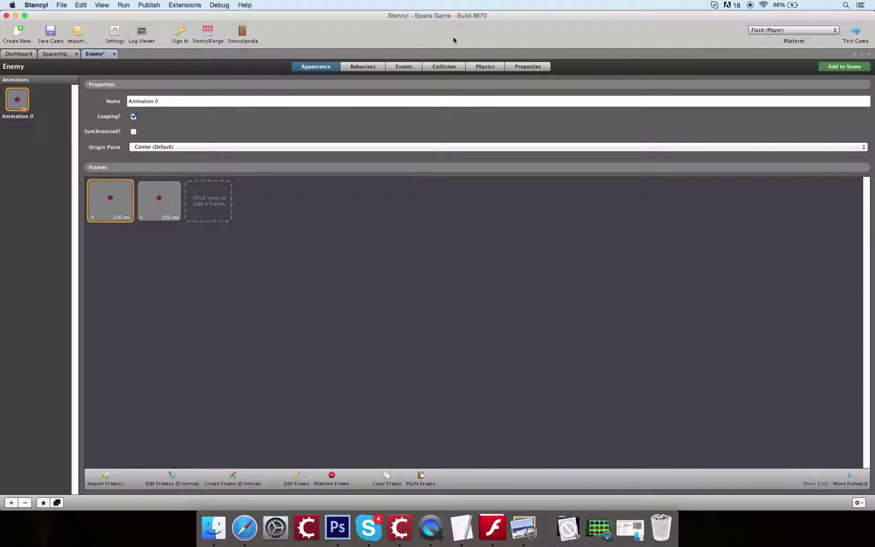
# Add a radius-4 collision circle to the Enemy, then delete it as too small
pyautogui.click(444, 64)
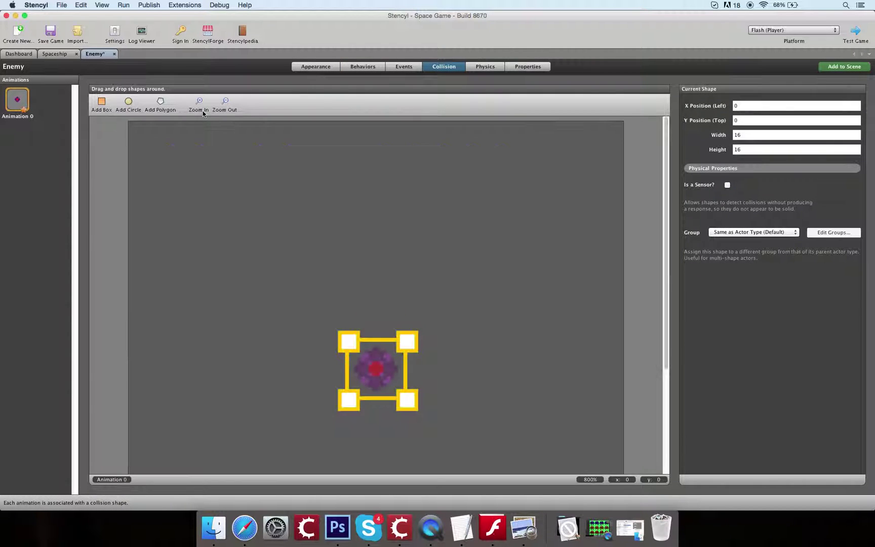
pyautogui.click(323, 317)
pyautogui.click(336, 172)
pyautogui.click(128, 104)
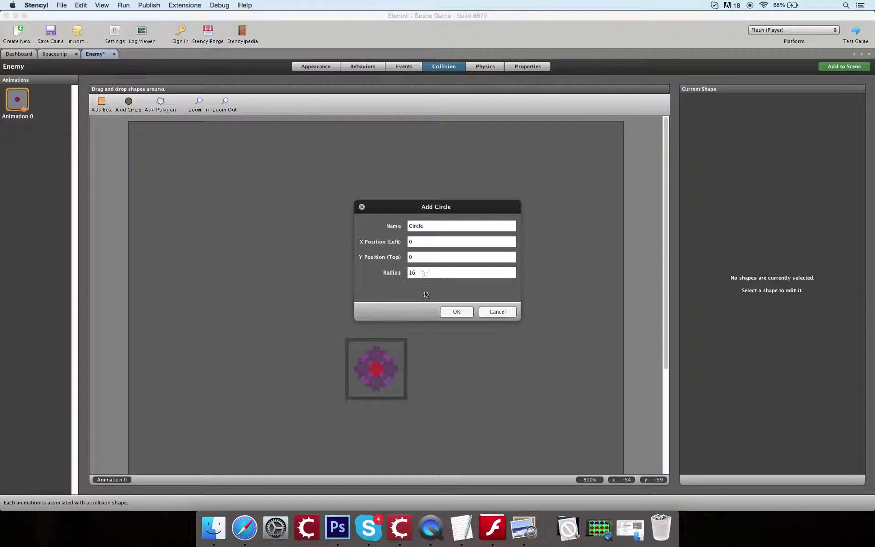
pyautogui.doubleClick(426, 277)
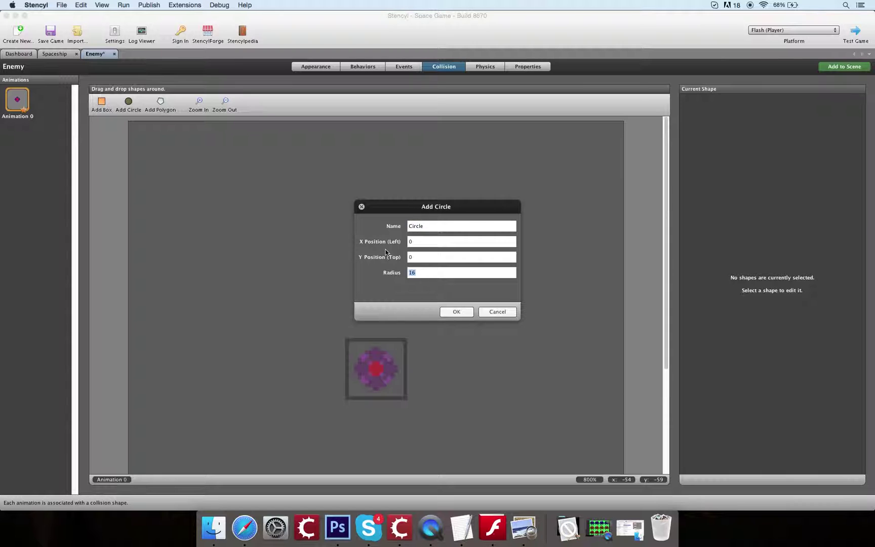
pyautogui.press('Return')
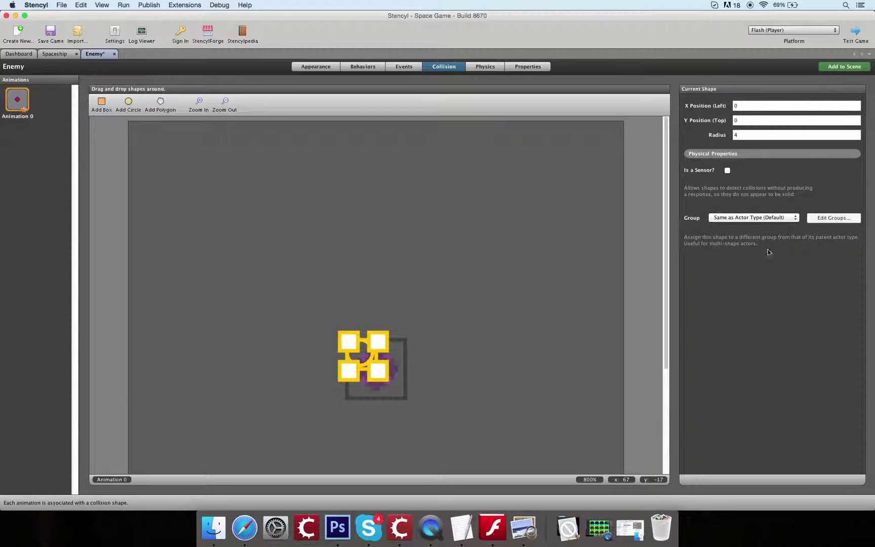
pyautogui.click(544, 477)
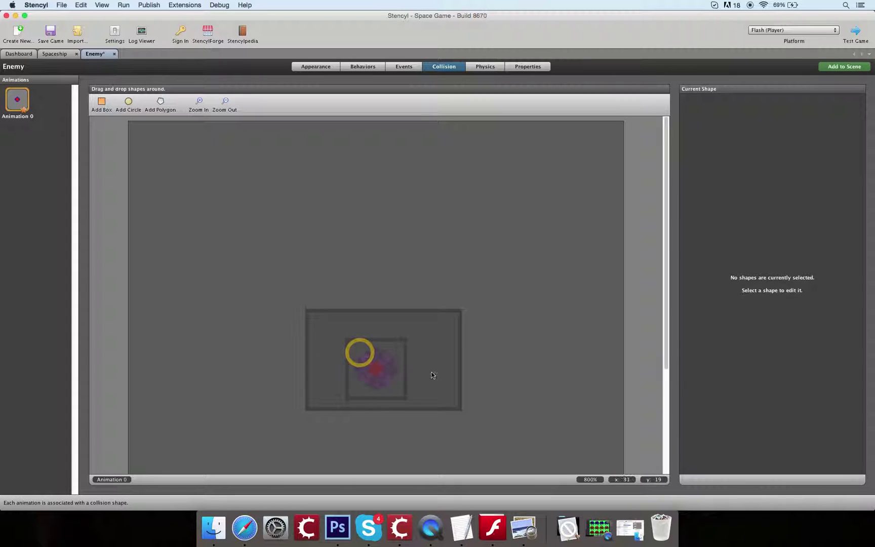
pyautogui.moveTo(327, 327); pyautogui.dragTo(394, 397)
pyautogui.press('Delete')
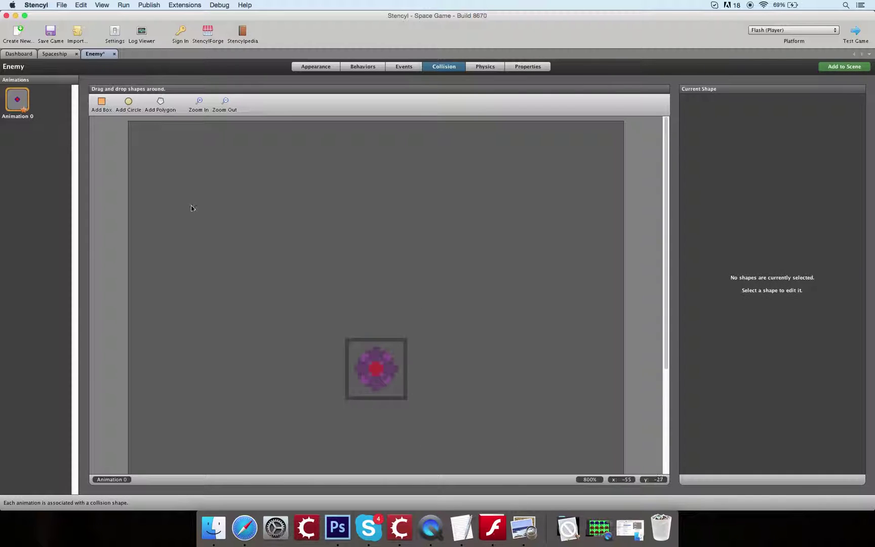
# Add a radius-6 collision circle, nudge it over the sprite to 2, 2, and save
pyautogui.click(130, 102)
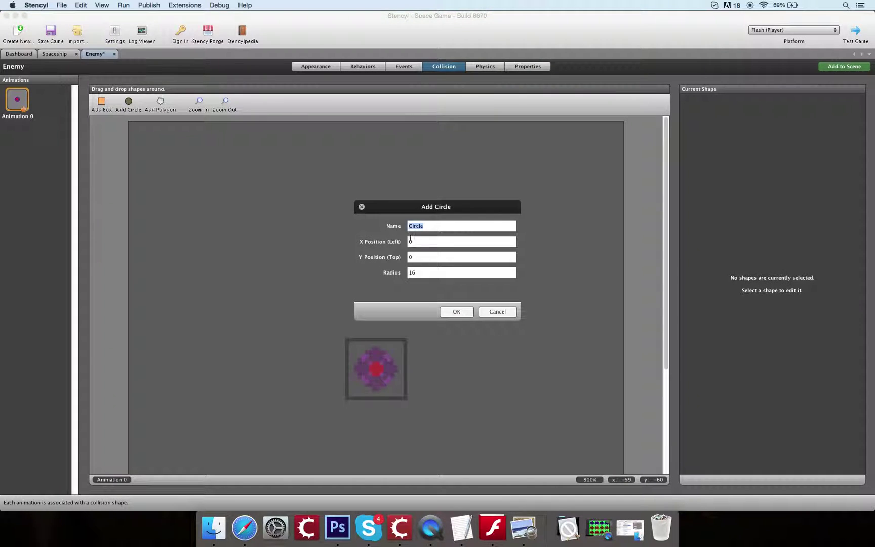
pyautogui.click(428, 274)
pyautogui.press('Return')
pyautogui.click(359, 324)
pyautogui.moveTo(325, 330); pyautogui.dragTo(442, 437)
pyautogui.press('Down')
pyautogui.press('Down')
pyautogui.press('Right')
pyautogui.press('Right')
pyautogui.press('Right')
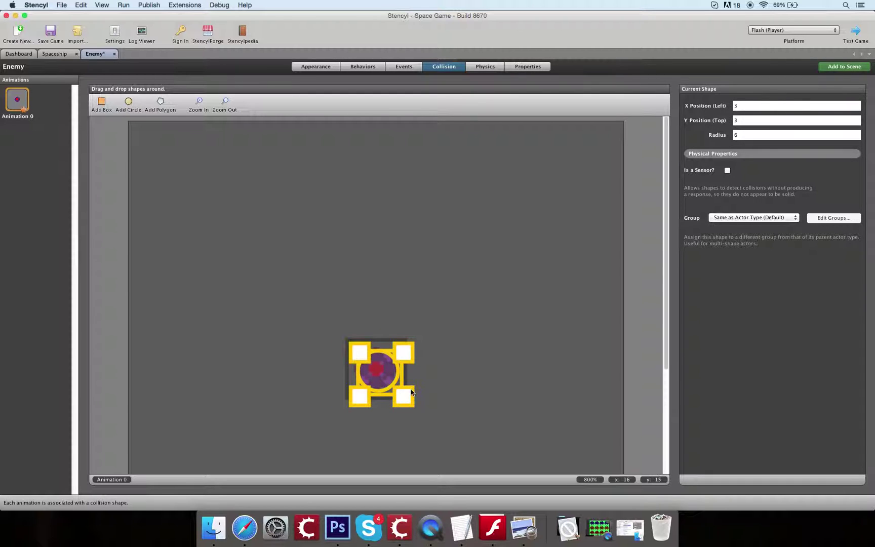
pyautogui.moveTo(324, 329); pyautogui.dragTo(452, 456)
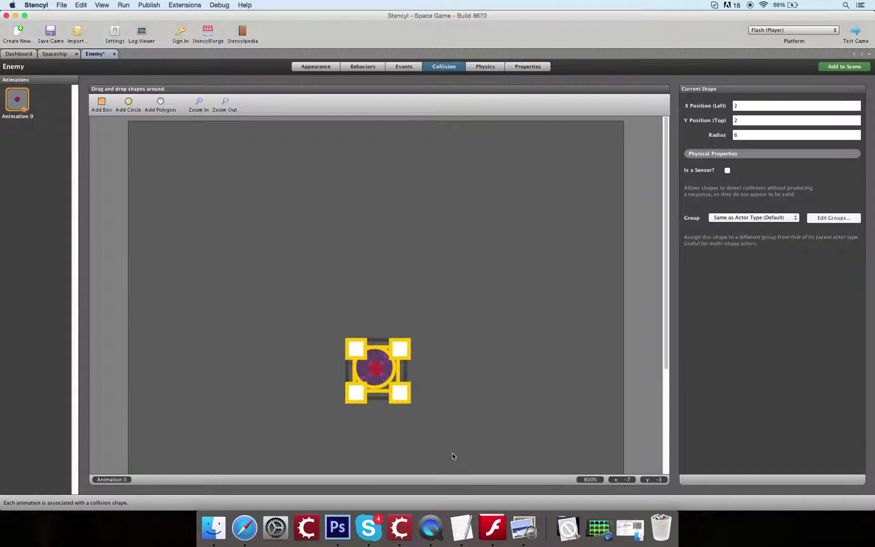
pyautogui.click(479, 438)
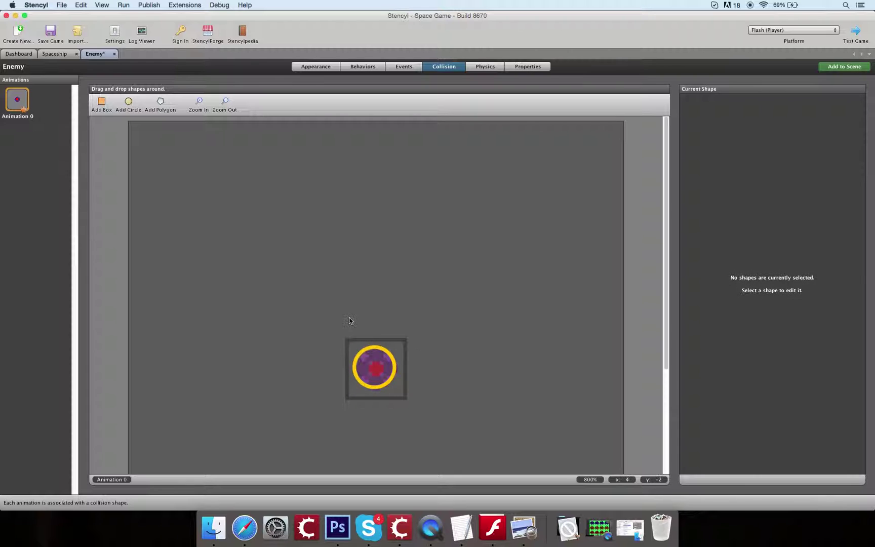
pyautogui.click(50, 33)
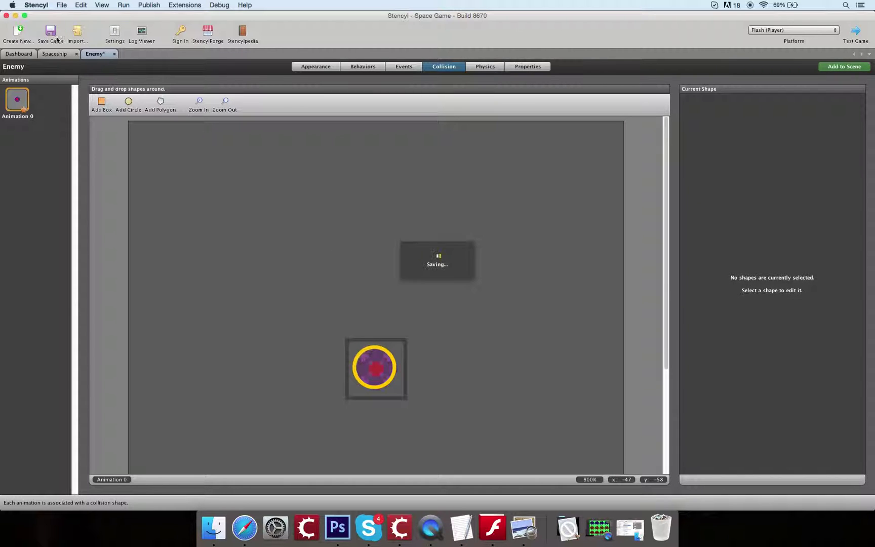
# Create a new actor type named Bullet
pyautogui.click(21, 53)
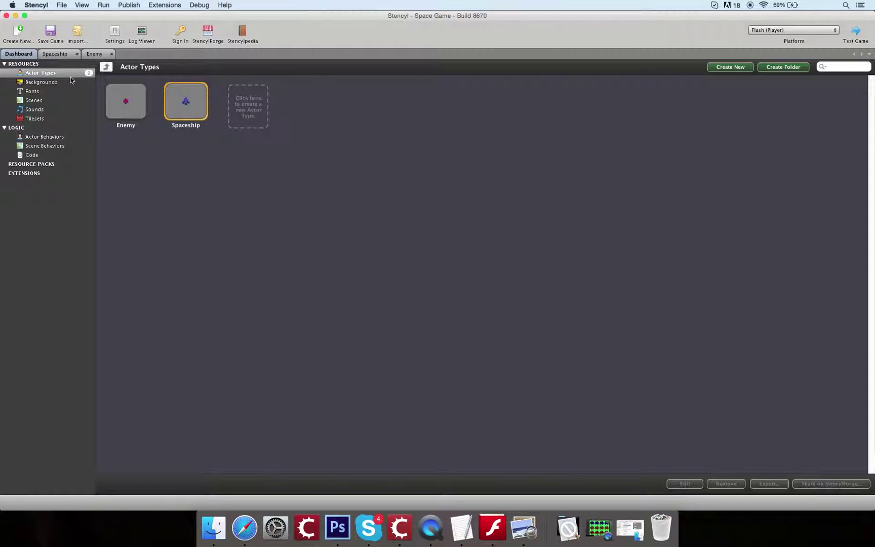
pyautogui.click(249, 118)
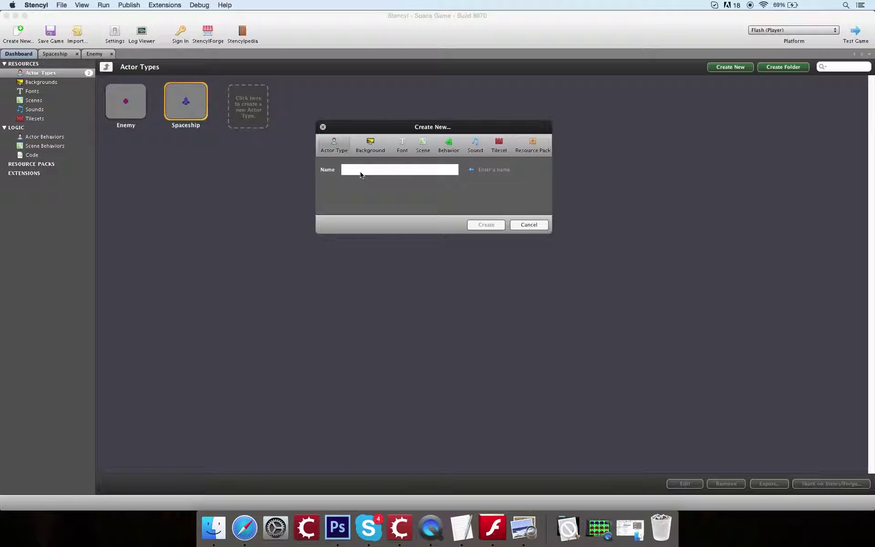
pyautogui.write('Bullet')
pyautogui.press('Return')
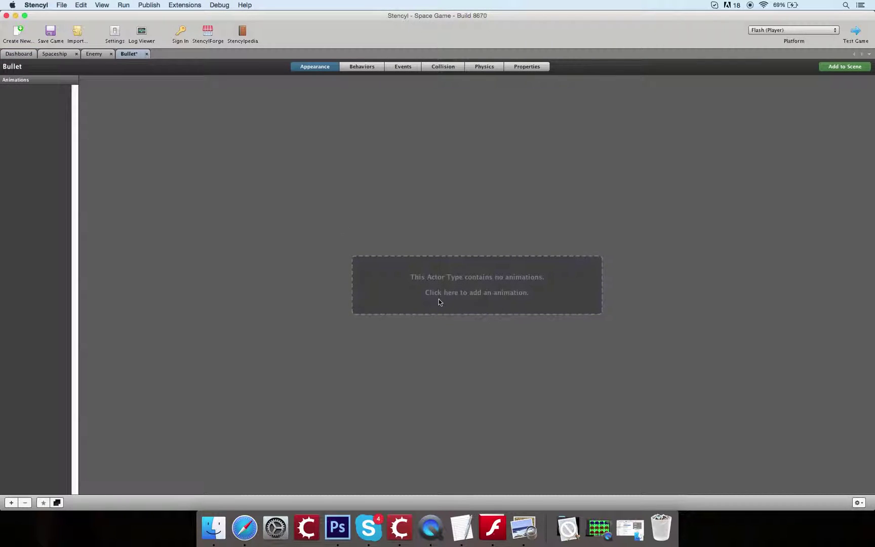
# Give the Bullet an animation with one 2x2 bullet.png frame and check its collision box
pyautogui.click(438, 299)
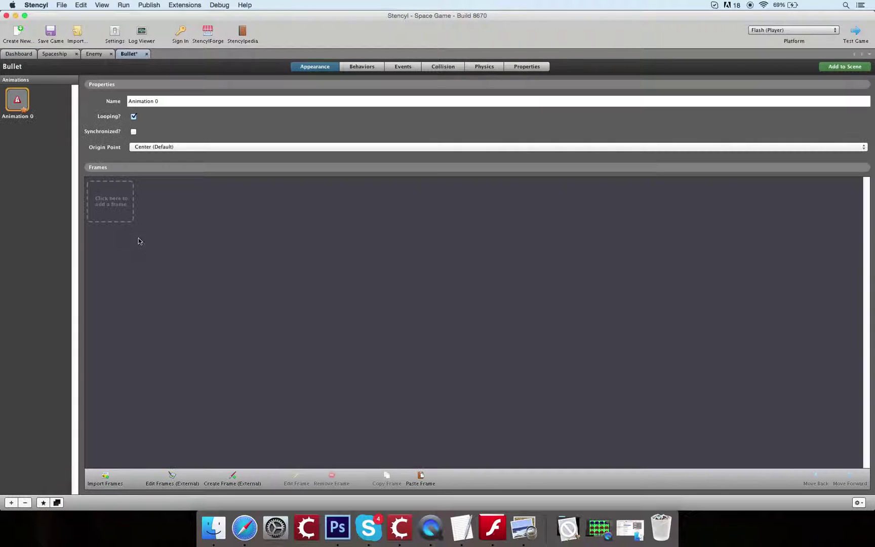
pyautogui.click(108, 202)
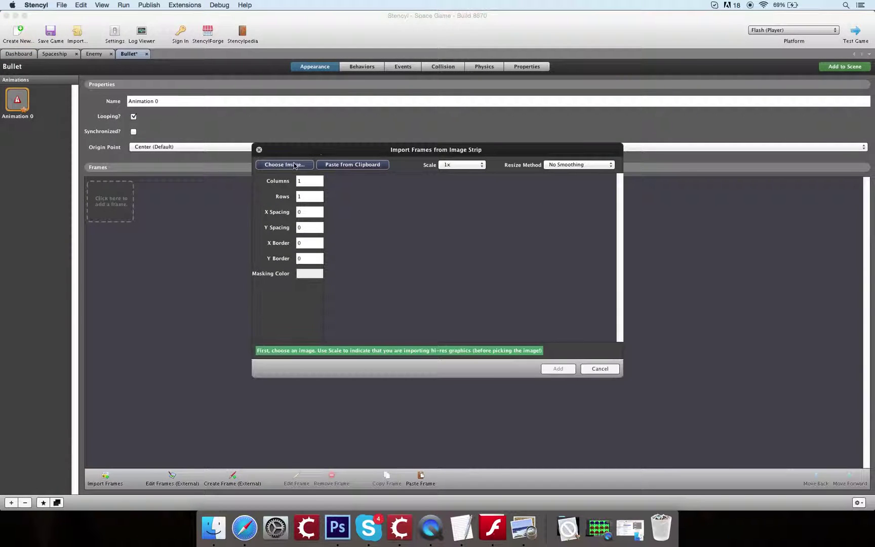
pyautogui.click(285, 164)
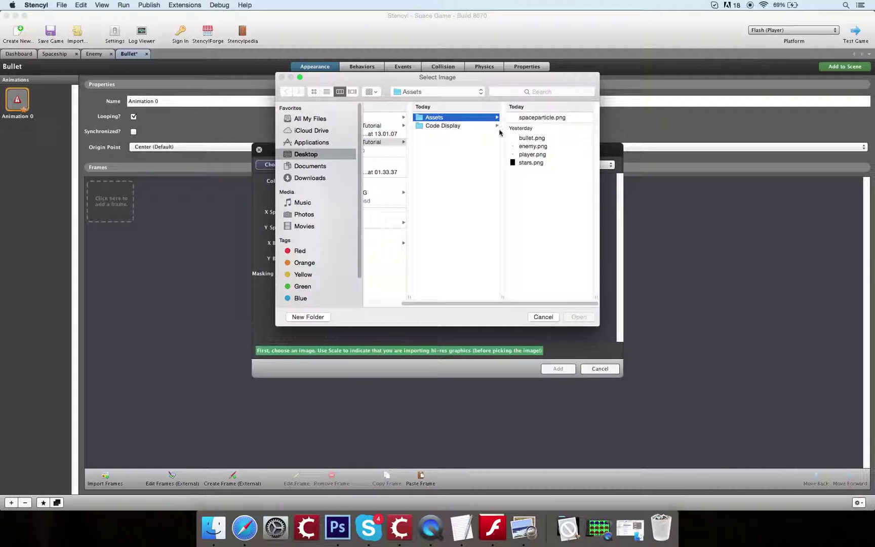
pyautogui.doubleClick(529, 138)
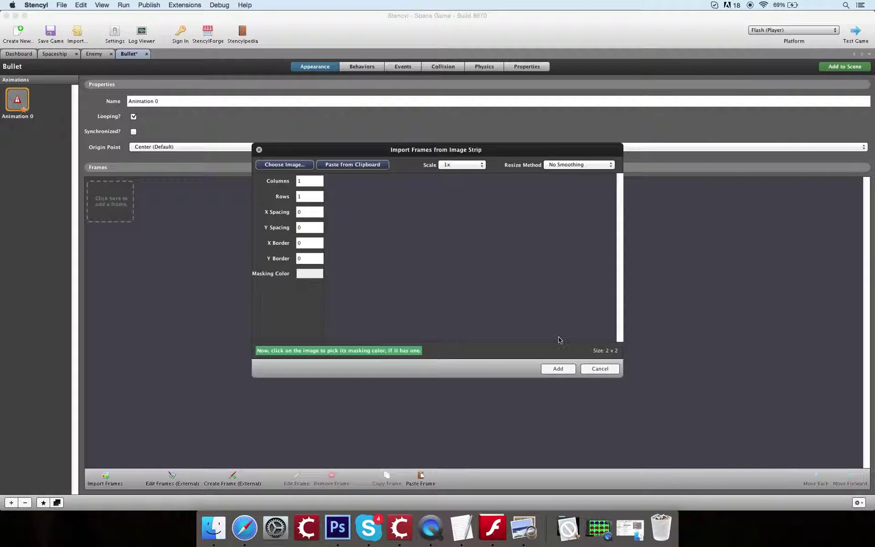
pyautogui.click(558, 369)
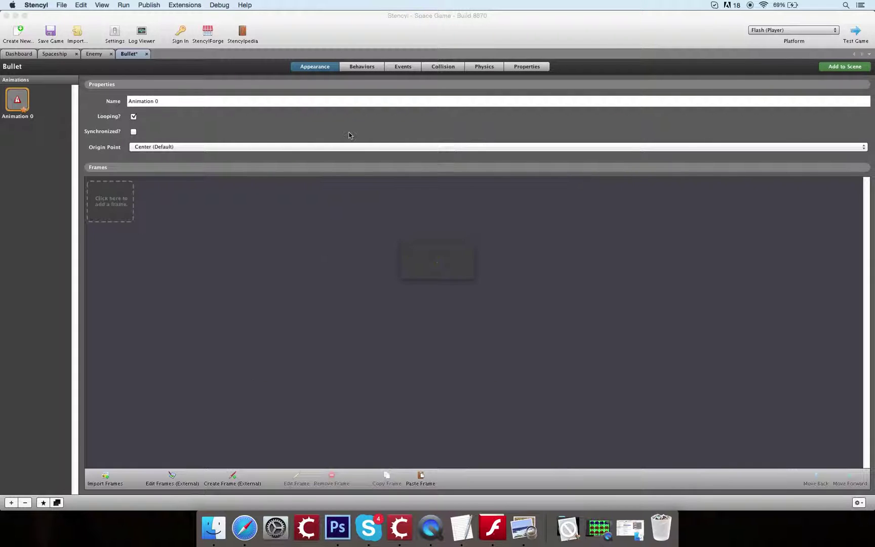
pyautogui.click(443, 67)
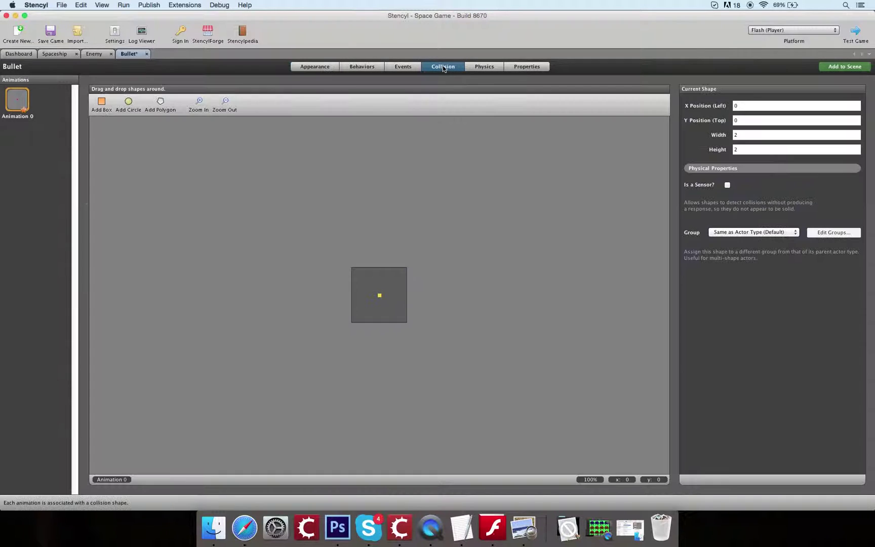
# Create a new actor type named Particle
pyautogui.click(25, 53)
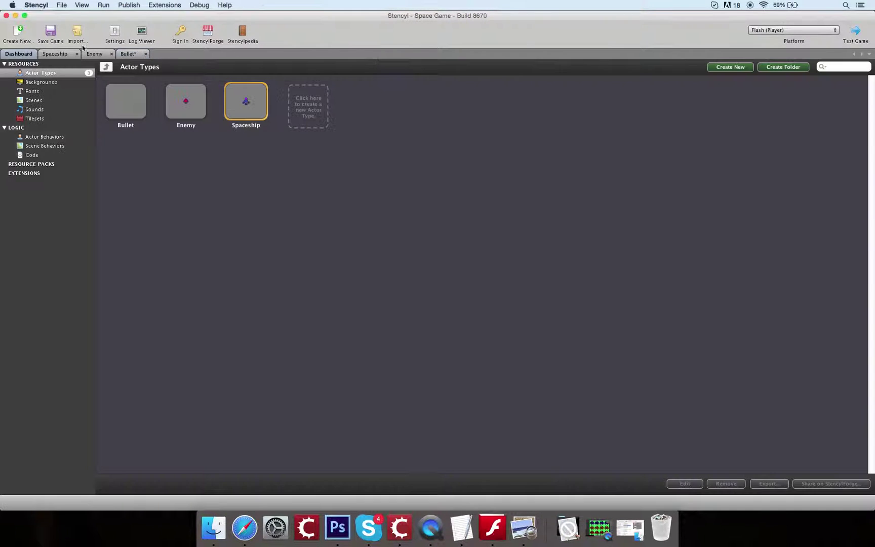
pyautogui.click(322, 98)
pyautogui.write('Particle')
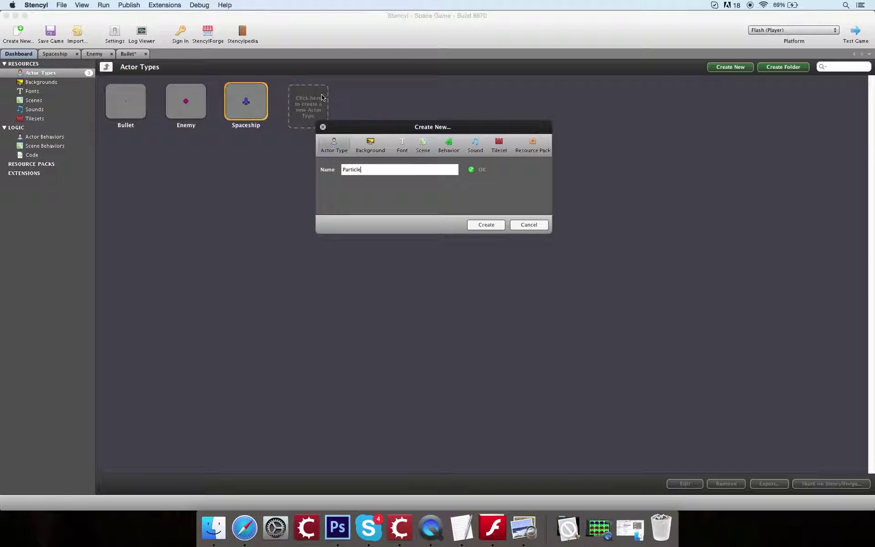
pyautogui.press('Return')
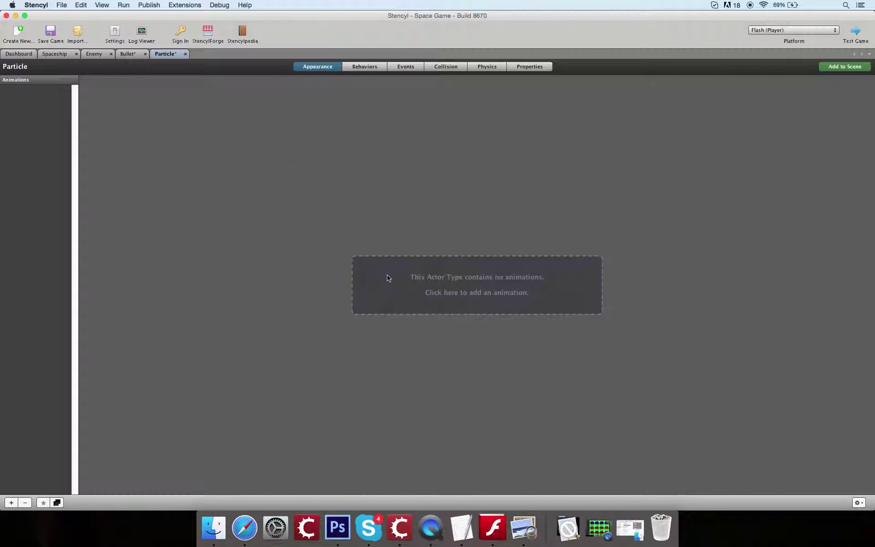
# Give the Particle an animation with one spaceparticle.png frame and save the game
pyautogui.click(390, 278)
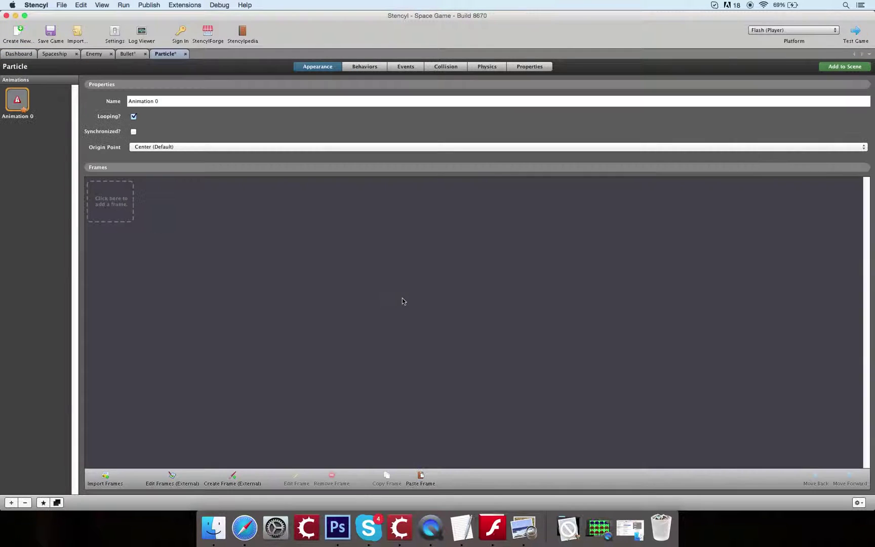
pyautogui.click(126, 209)
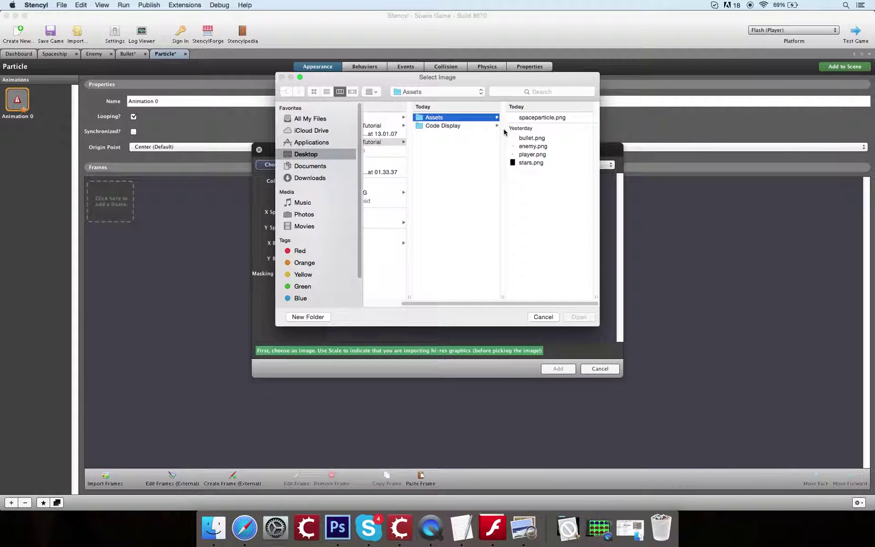
pyautogui.click(533, 154)
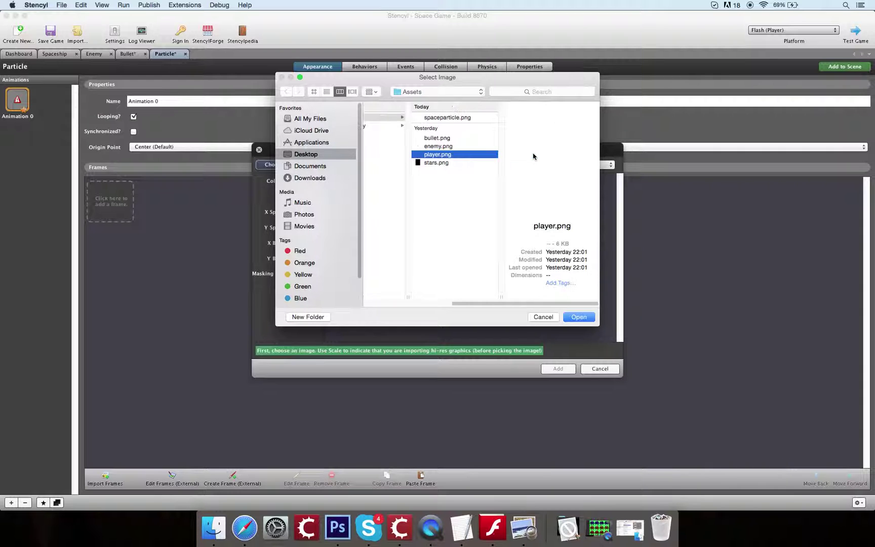
pyautogui.press('Up')
pyautogui.press('Up')
pyautogui.press('Up')
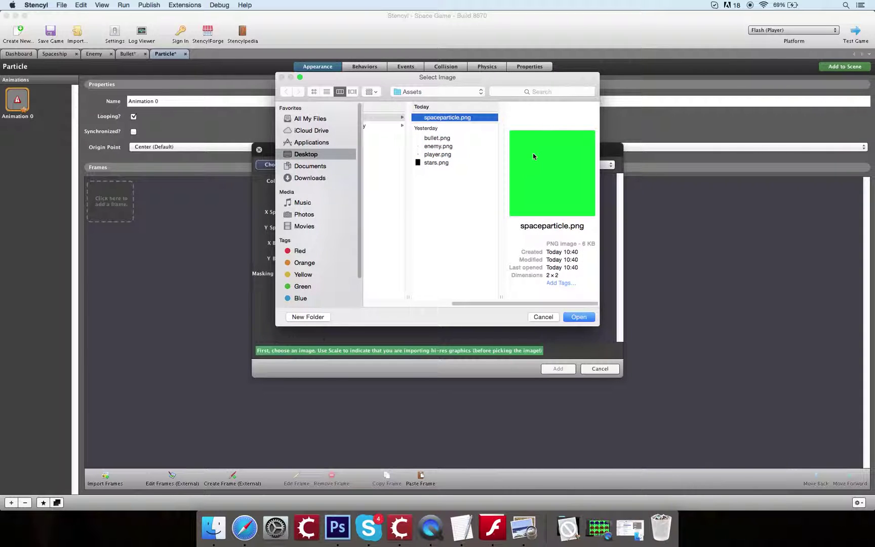
pyautogui.press('Return')
pyautogui.press('Return')
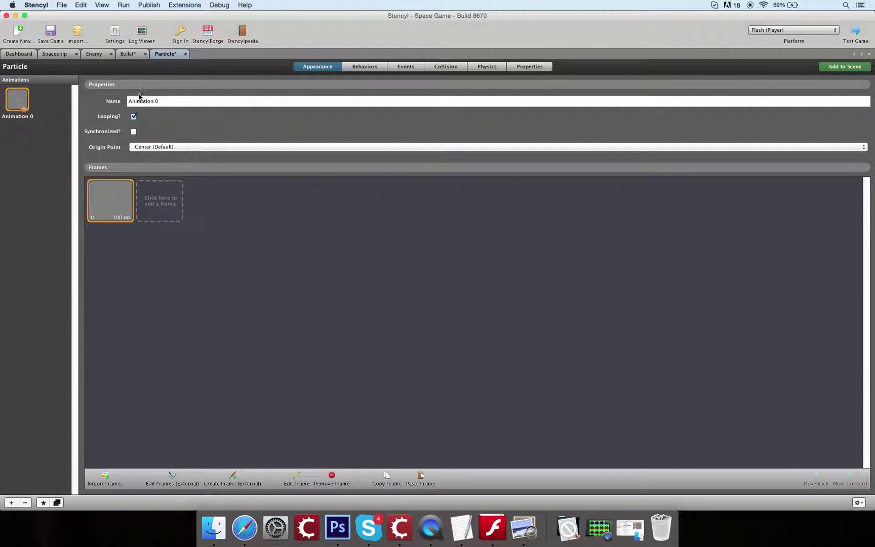
pyautogui.click(51, 40)
# Create a new background named Space from the Backgrounds list and begin adding its frame
pyautogui.click(56, 57)
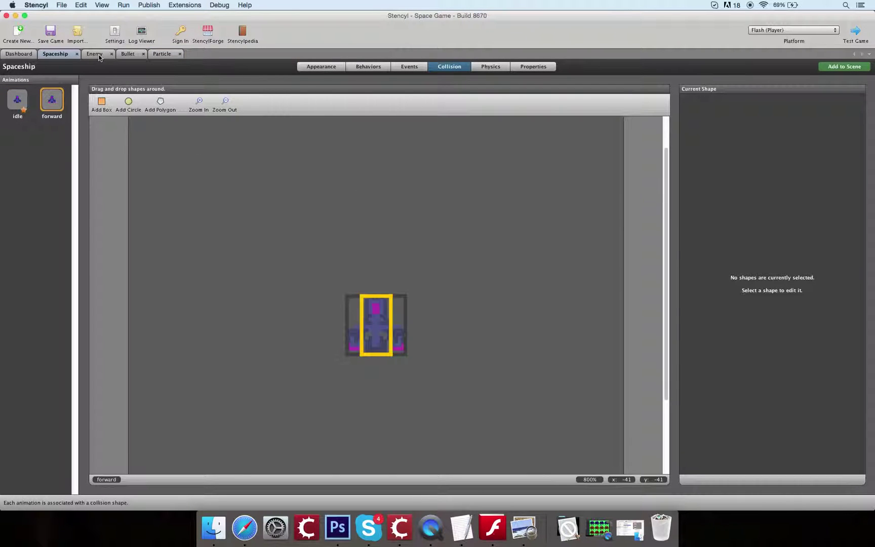
pyautogui.click(15, 55)
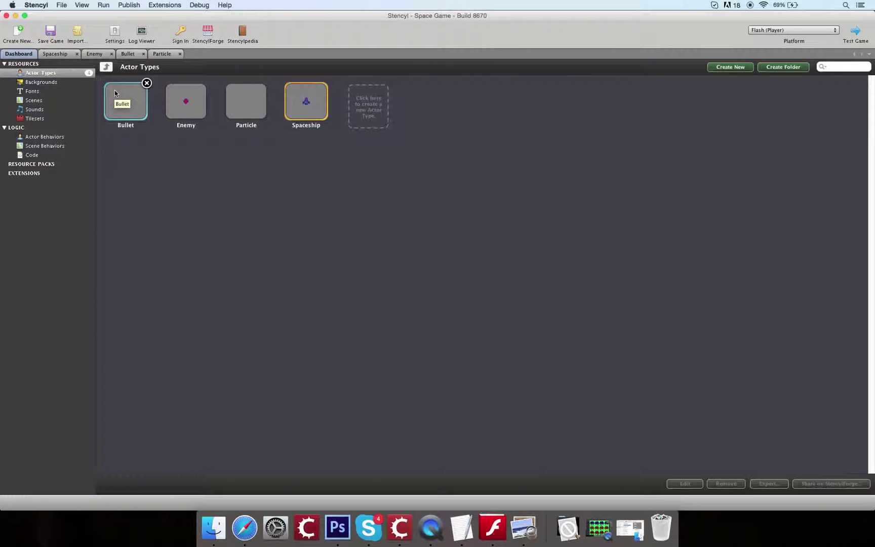
pyautogui.click(32, 91)
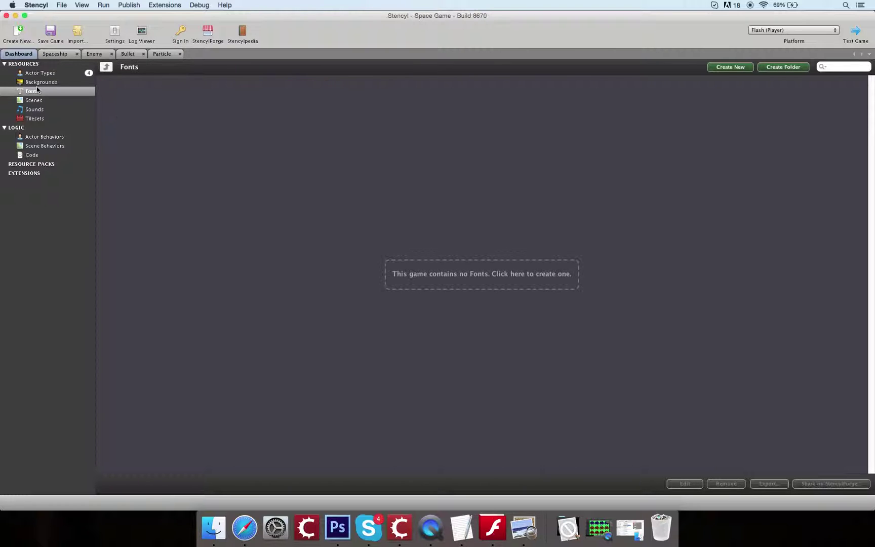
pyautogui.click(38, 82)
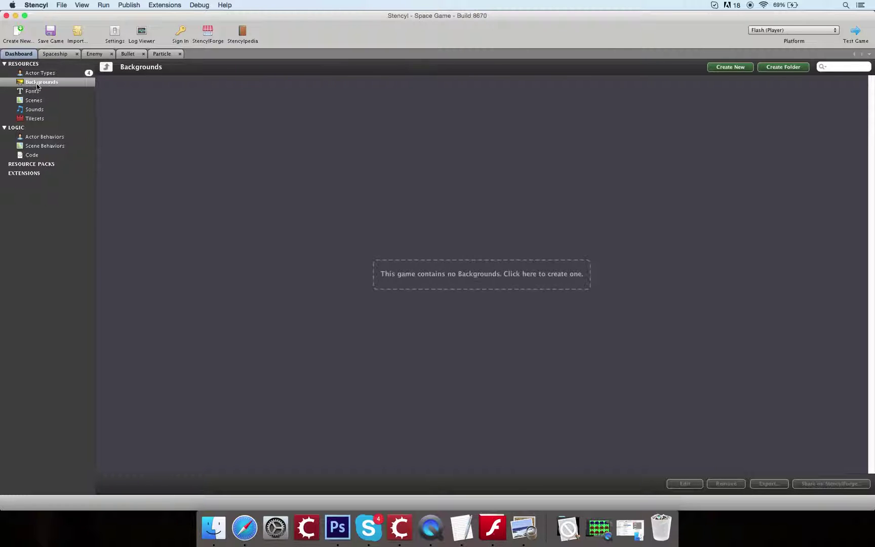
pyautogui.click(440, 274)
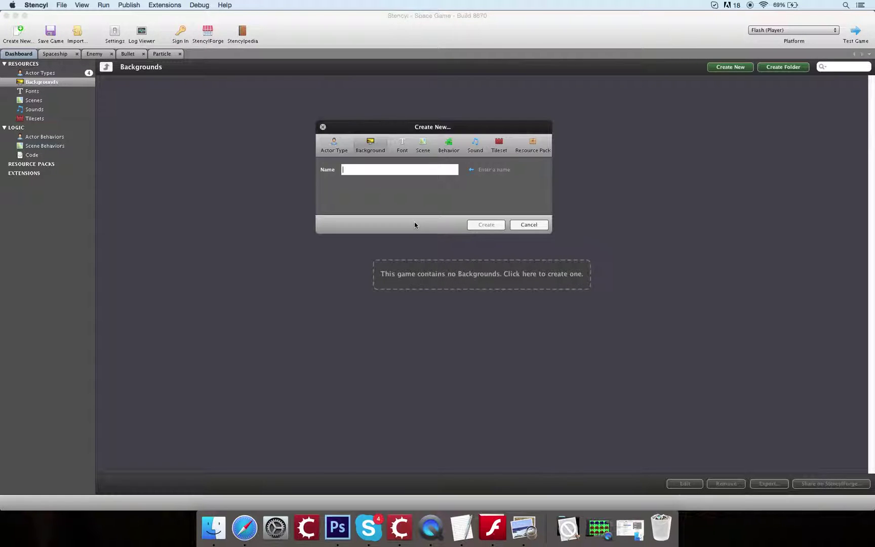
pyautogui.write('Space')
pyautogui.press('Return')
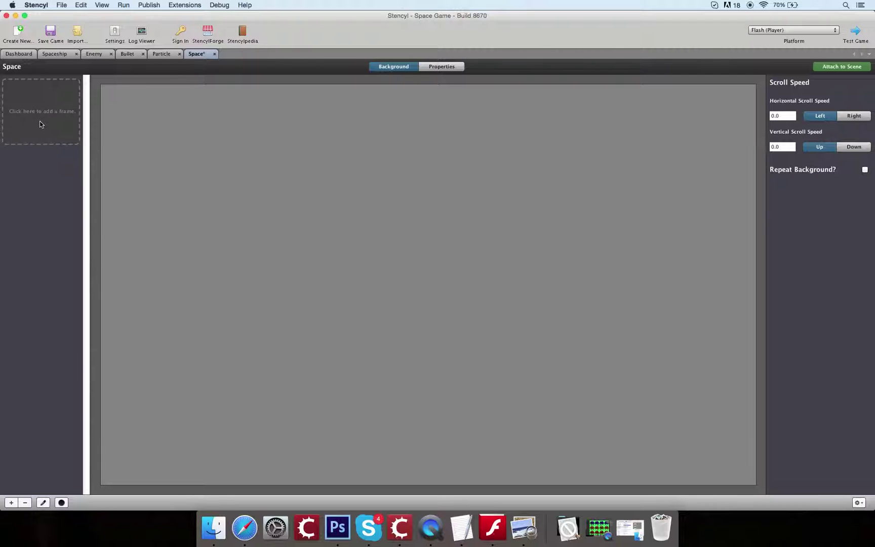
pyautogui.click(111, 113)
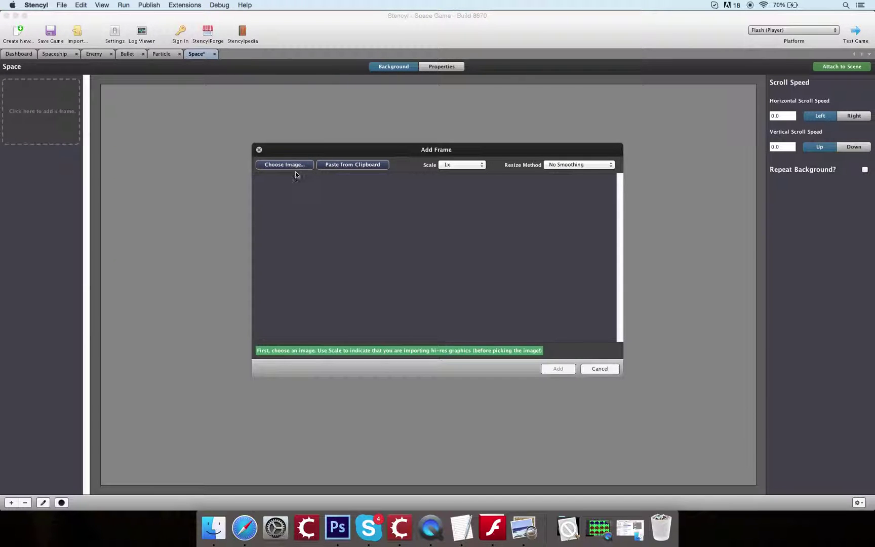
# Reopen the Space background's Add Frame dialog and its image chooser, repositioning the chooser window
pyautogui.click(259, 150)
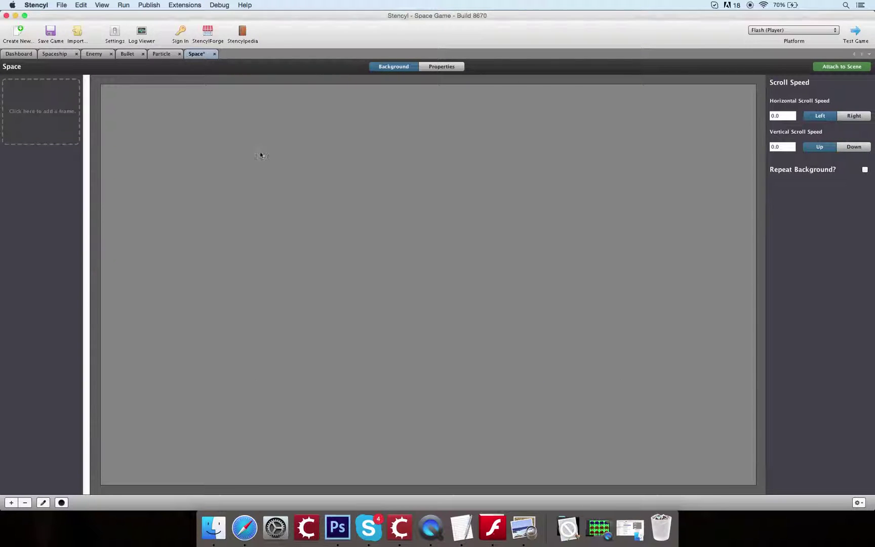
pyautogui.click(45, 113)
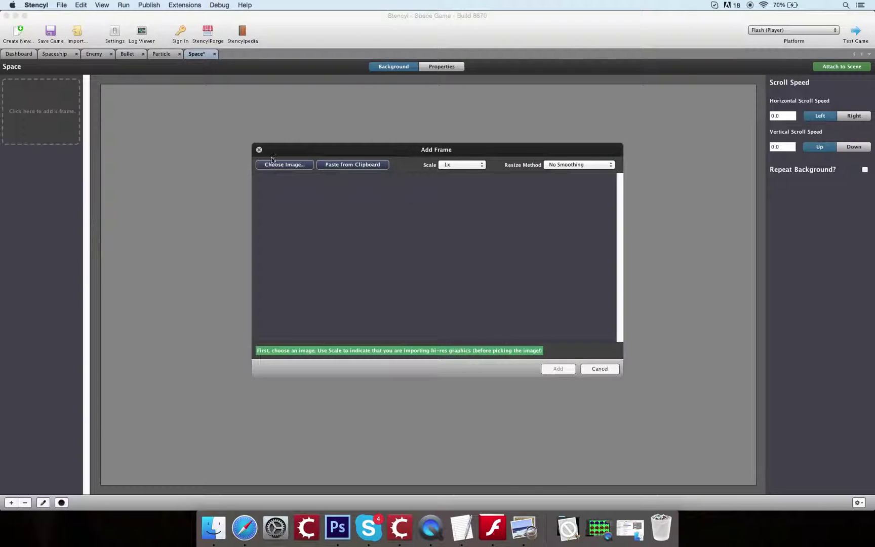
pyautogui.click(284, 165)
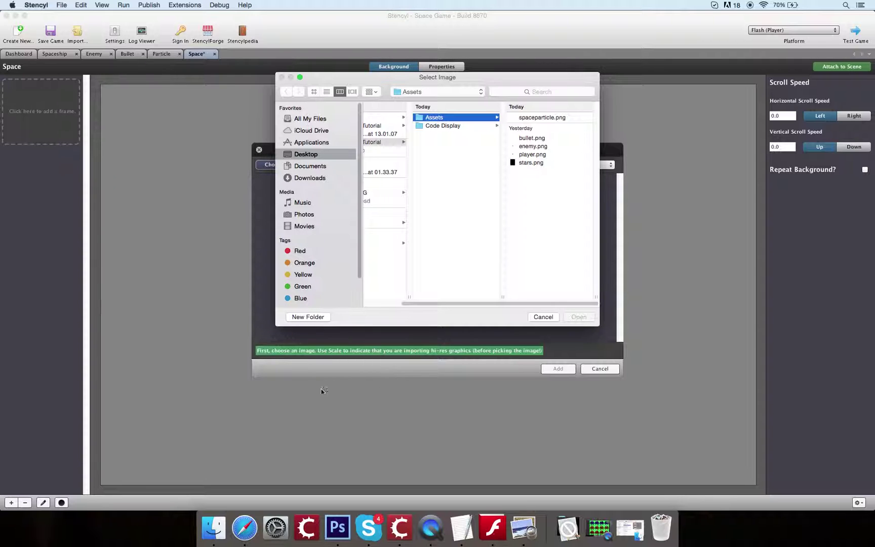
pyautogui.click(543, 317)
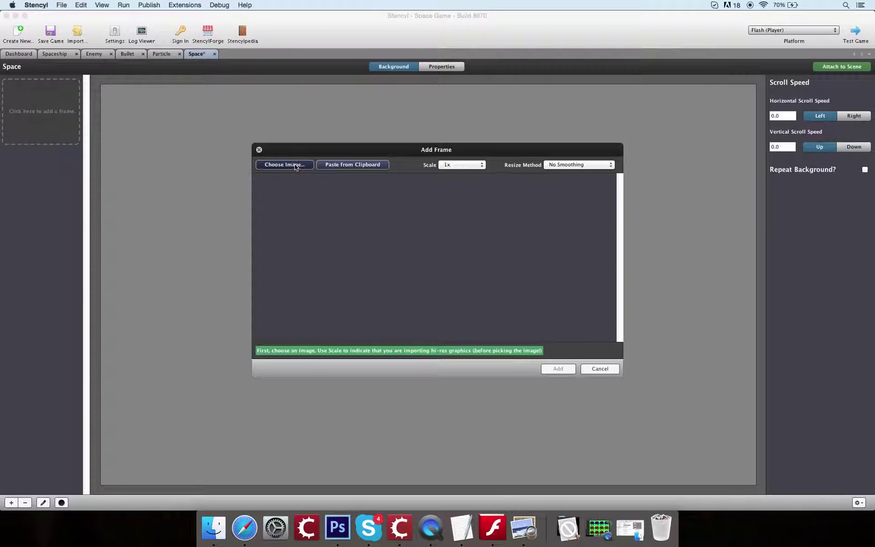
pyautogui.click(285, 165)
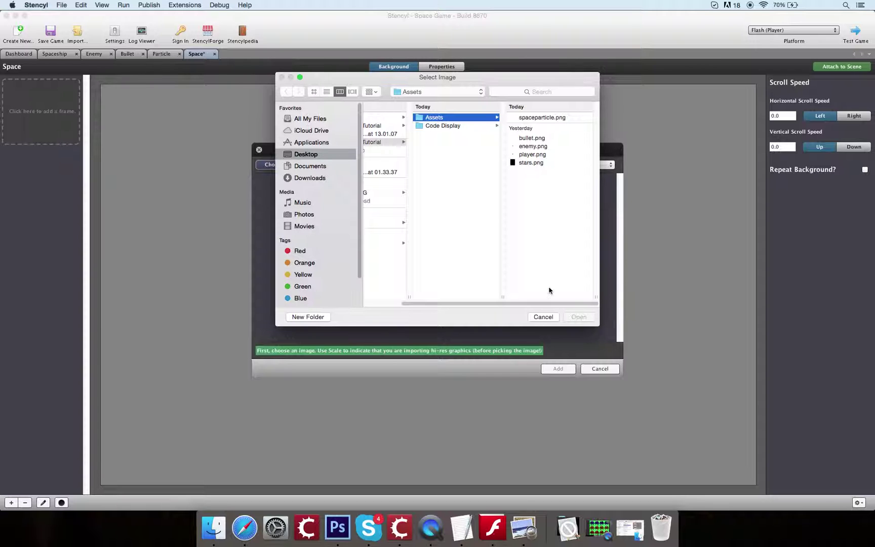
pyautogui.moveTo(545, 79); pyautogui.dragTo(546, 140)
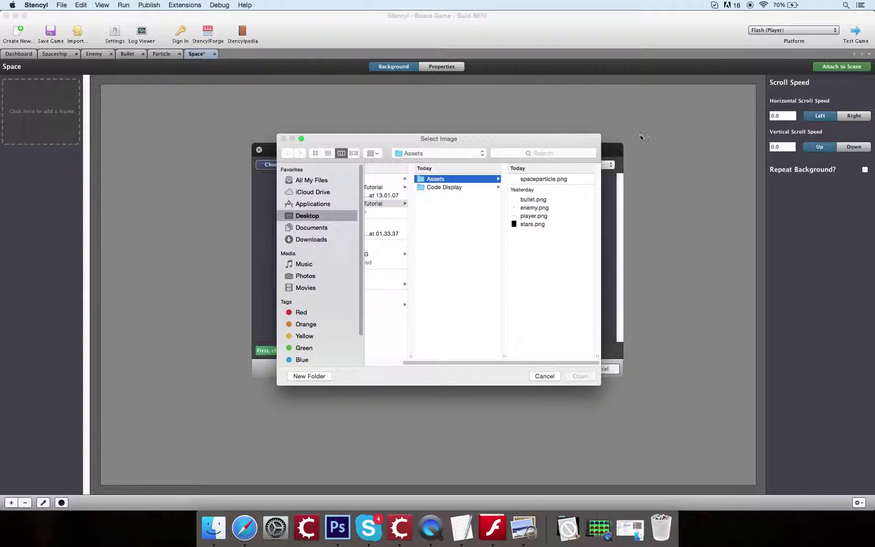
pyautogui.click(542, 377)
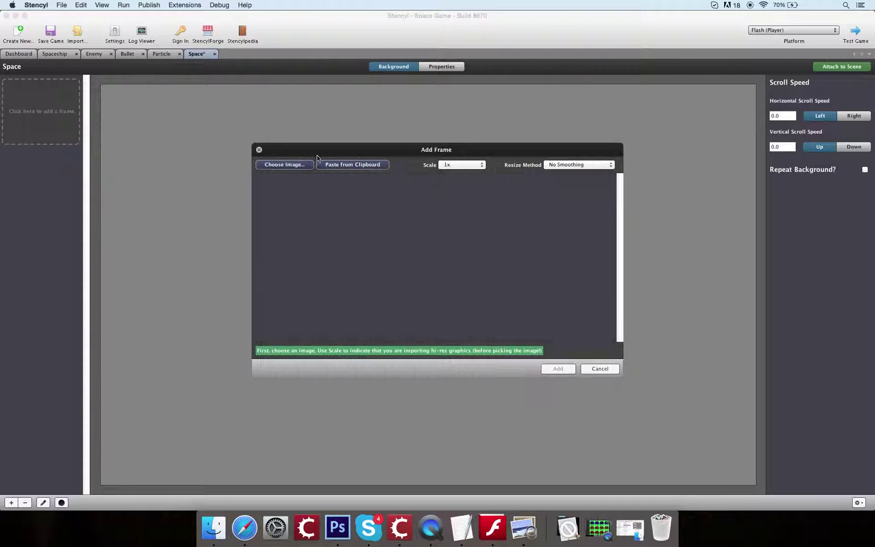
pyautogui.click(288, 167)
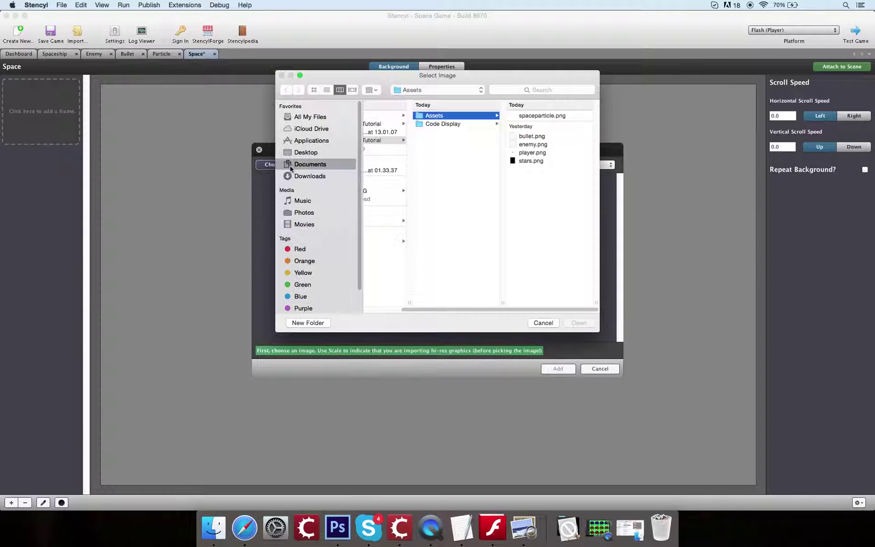
# Navigate the image picker to the Desktop's Assets folder and select the 240 x 320 stars.png
pyautogui.click(294, 167)
pyautogui.click(304, 142)
pyautogui.click(304, 152)
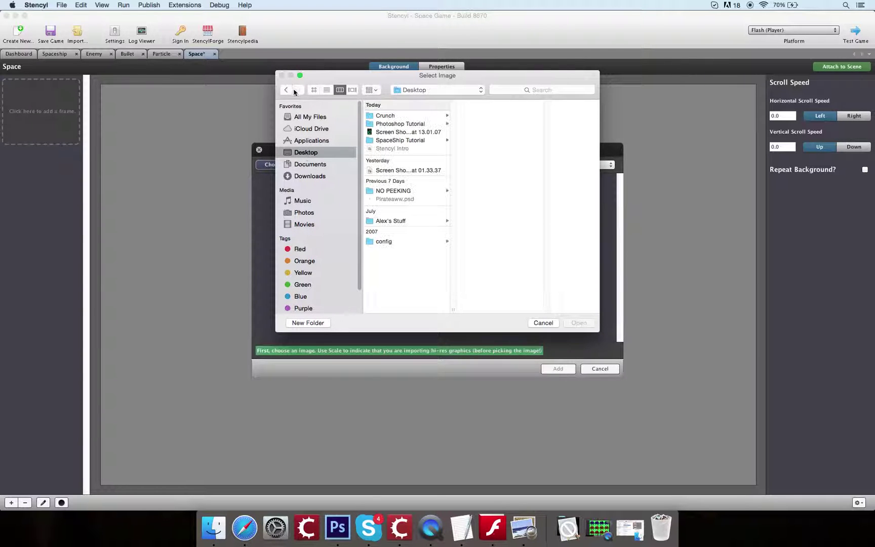
pyautogui.click(286, 90)
pyautogui.click(287, 91)
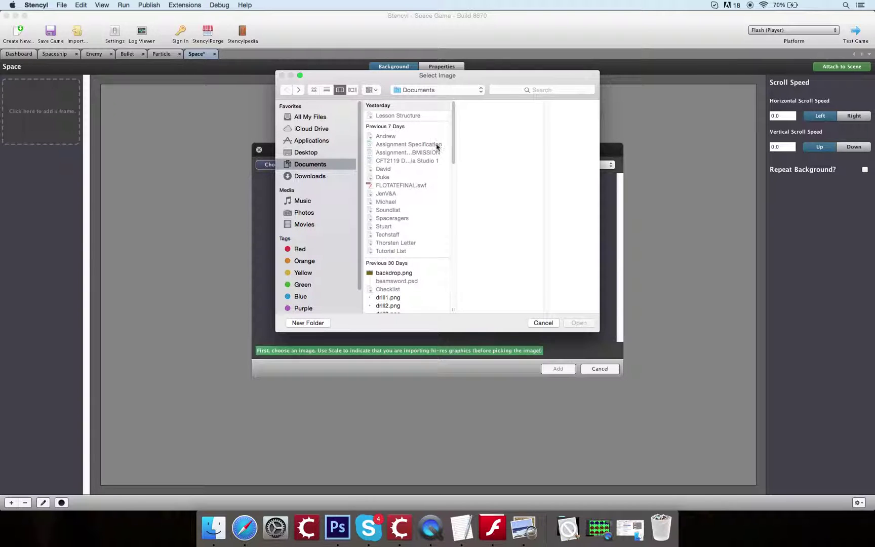
pyautogui.click(532, 323)
pyautogui.click(279, 165)
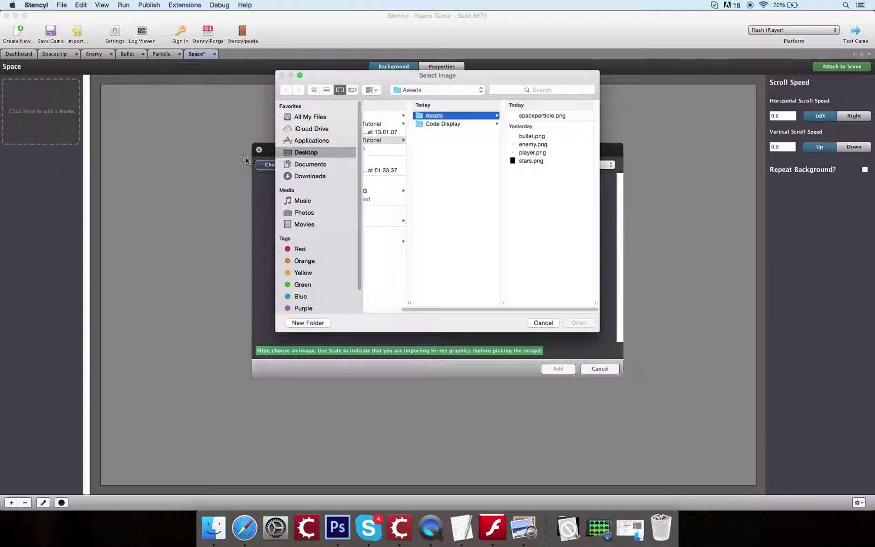
pyautogui.click(357, 17)
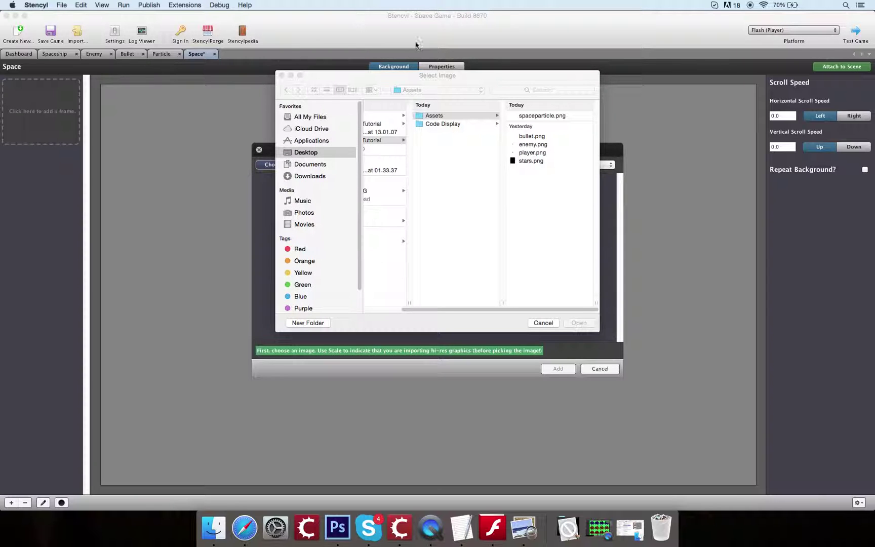
pyautogui.moveTo(365, 86); pyautogui.dragTo(390, 92)
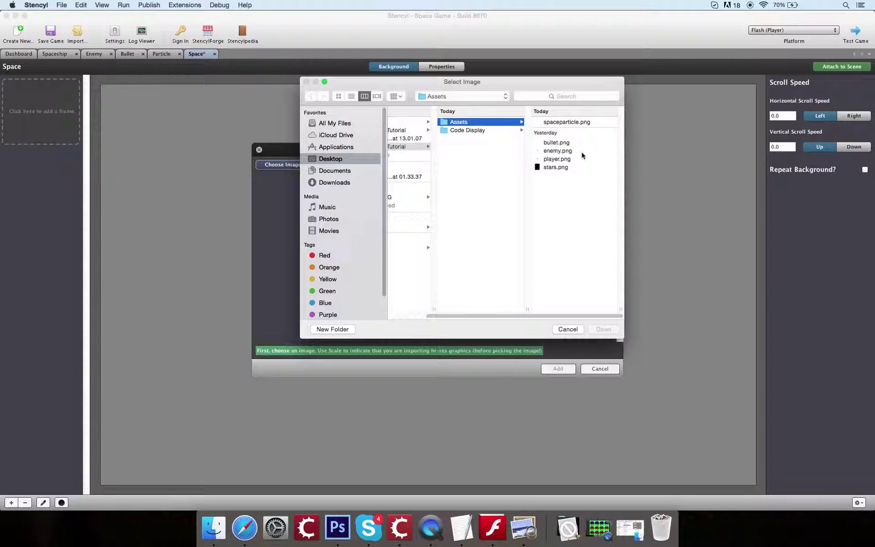
pyautogui.click(554, 168)
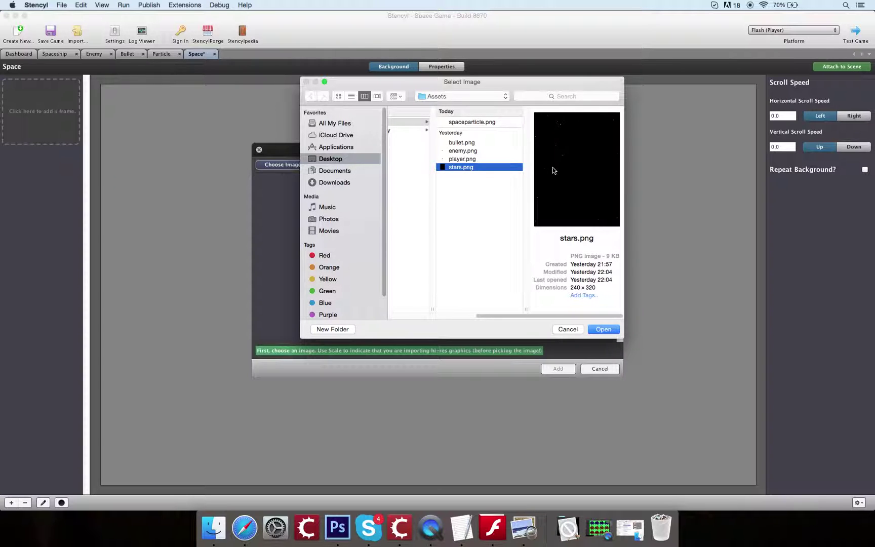
# Add stars.png as the Space background frame, turn on Repeat Background, and save
pyautogui.press('Return')
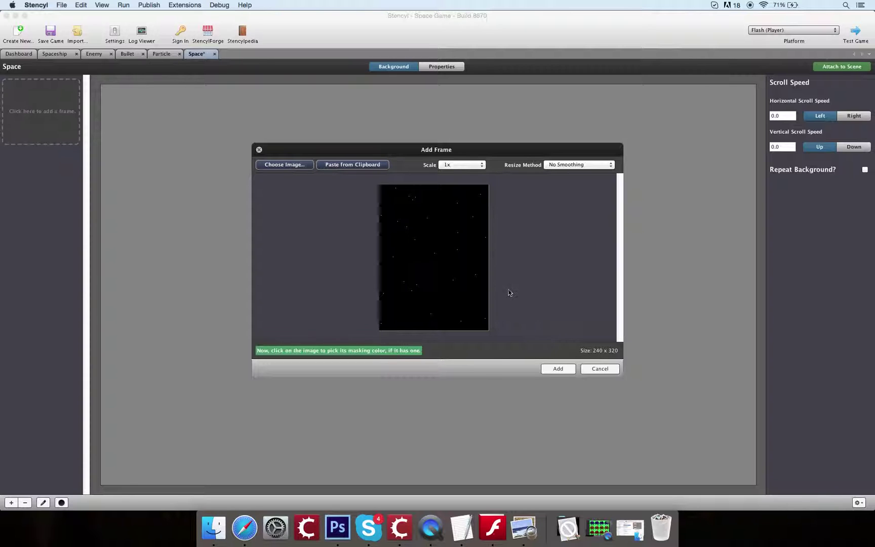
pyautogui.click(557, 370)
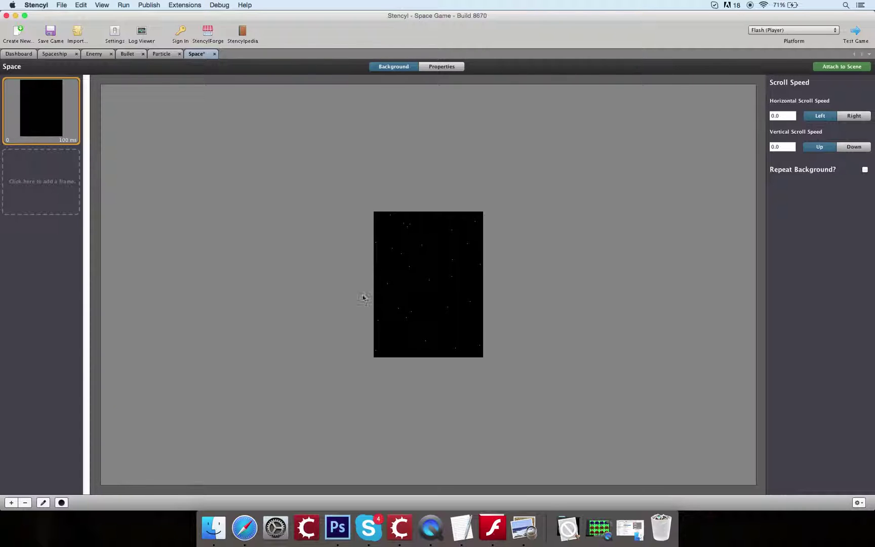
pyautogui.click(866, 169)
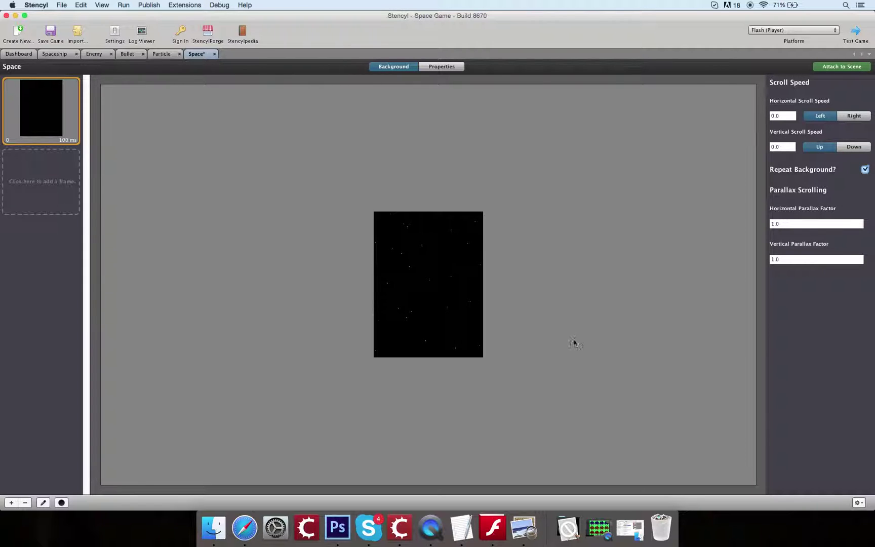
pyautogui.click(44, 32)
# Create a font resource named Coders Crux from the Dashboard's Fonts list
pyautogui.click(18, 54)
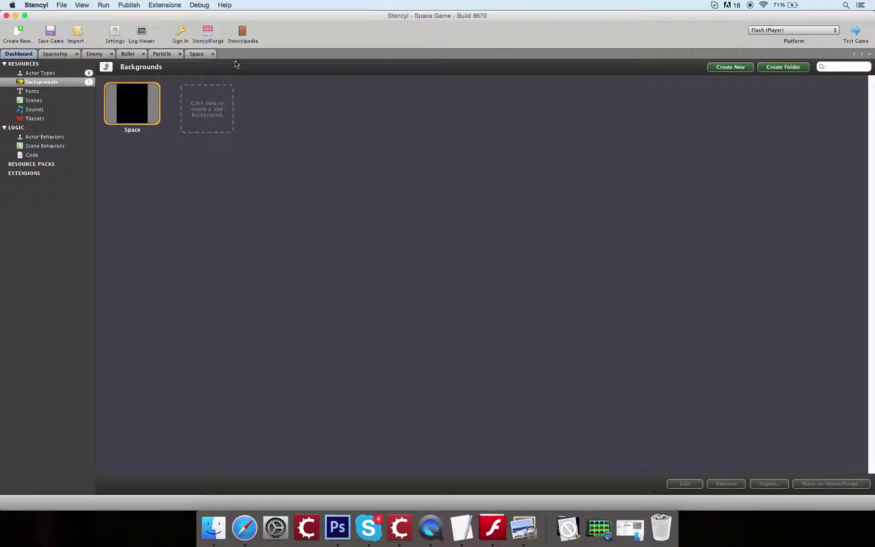
pyautogui.click(202, 54)
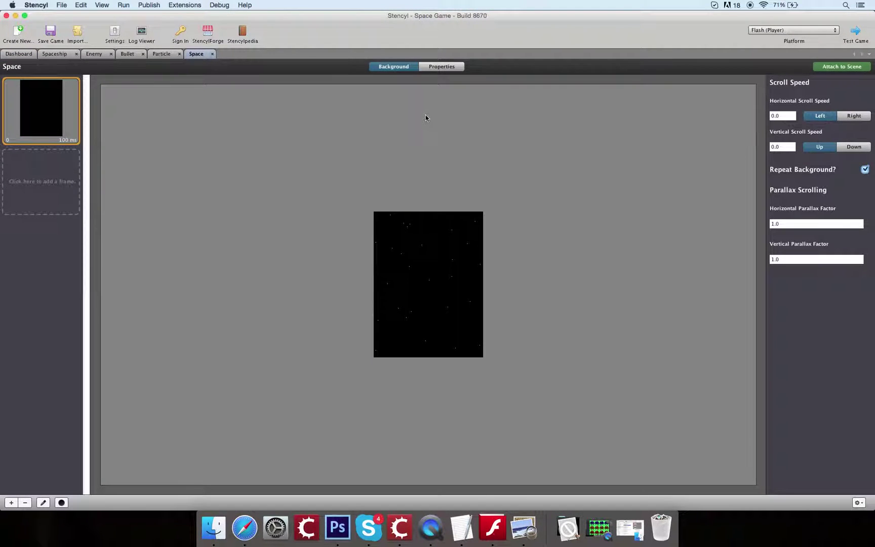
pyautogui.click(16, 54)
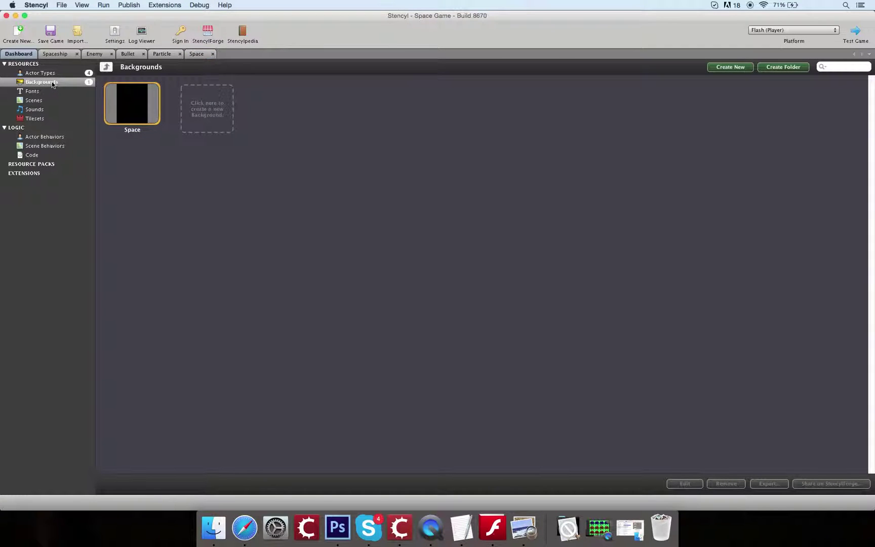
pyautogui.click(41, 73)
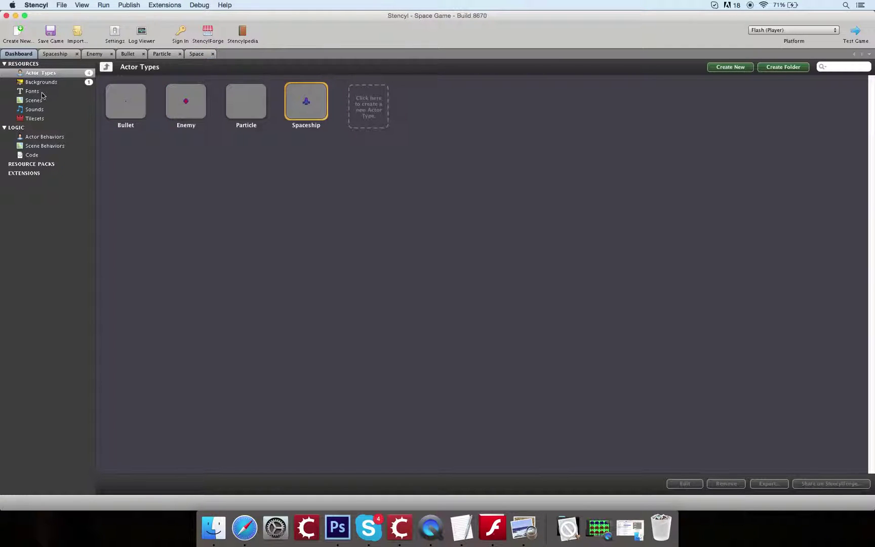
pyautogui.click(36, 91)
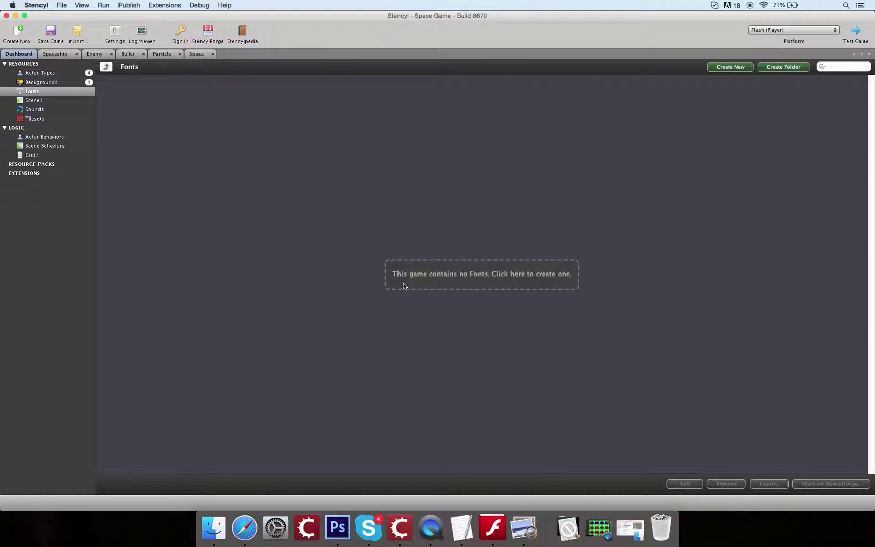
pyautogui.click(426, 272)
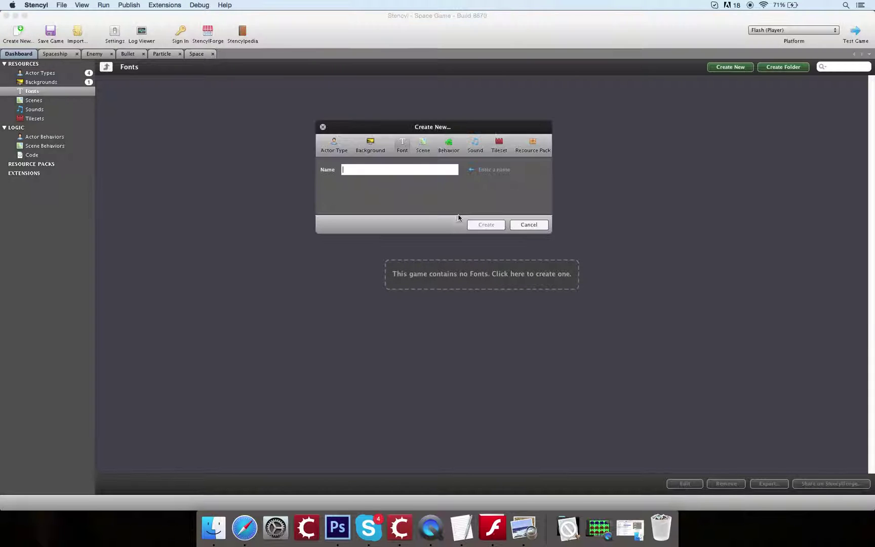
pyautogui.write('Coders Crux')
pyautogui.press('Return')
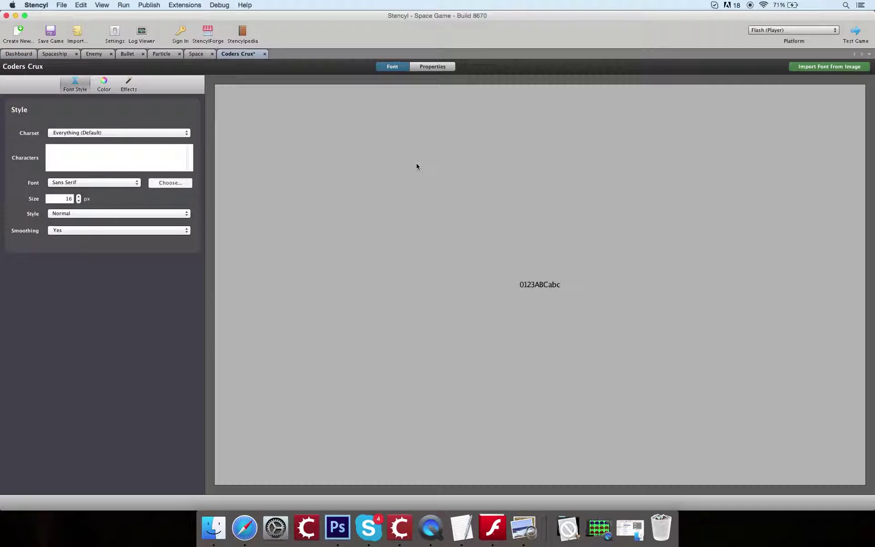
# Load coders_crux.ttf as the font's Coder's Crux Regular typeface and set its size to 32 px
pyautogui.click(162, 184)
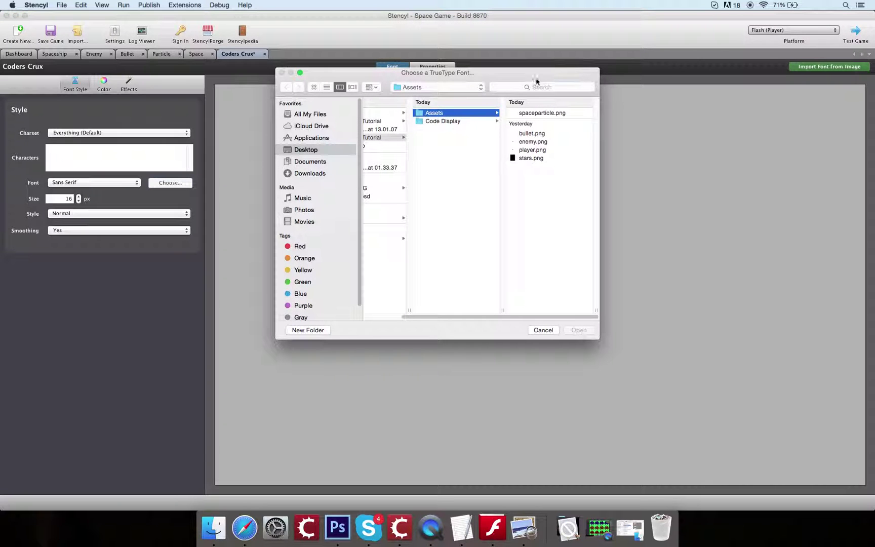
pyautogui.click(536, 87)
pyautogui.write('coders c')
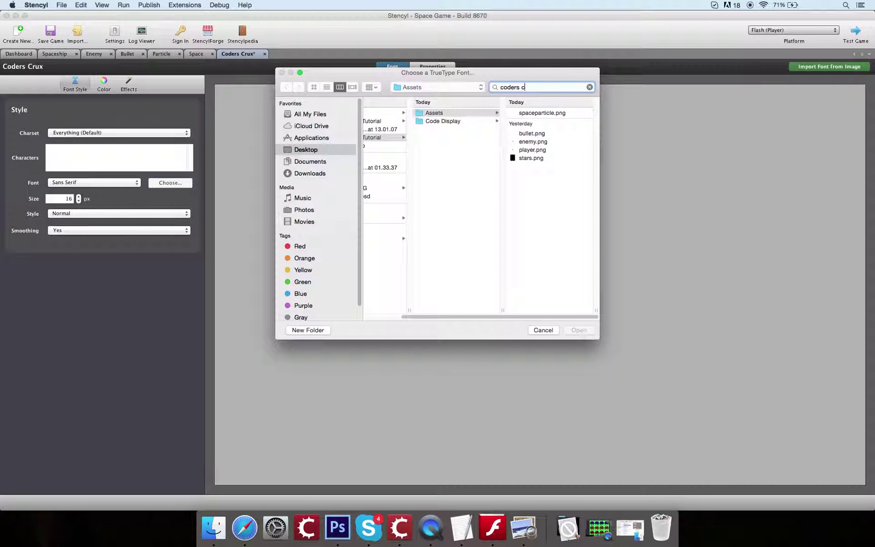
pyautogui.write('rux')
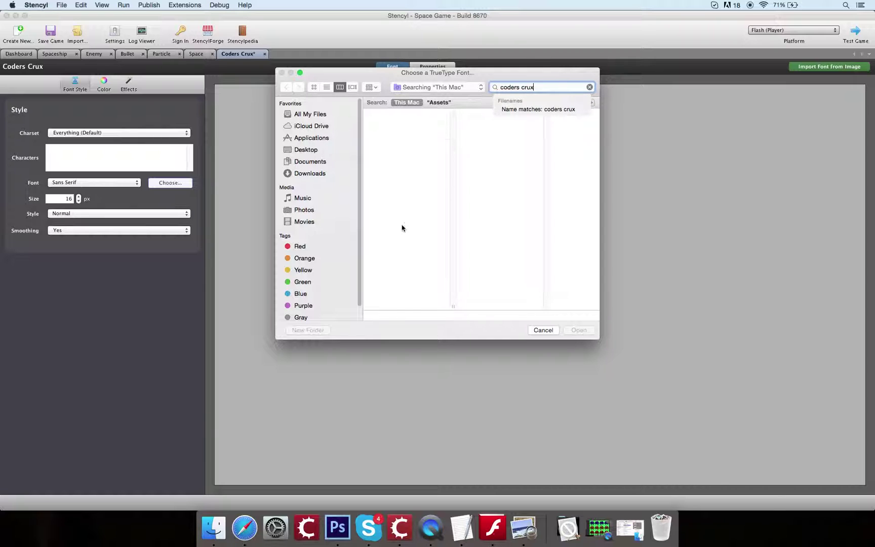
pyautogui.doubleClick(395, 196)
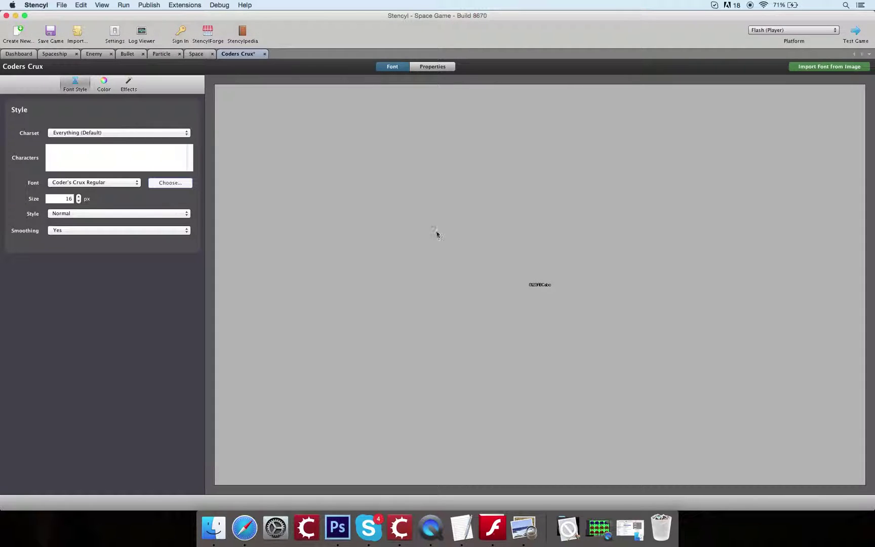
pyautogui.doubleClick(60, 199)
pyautogui.press('Return')
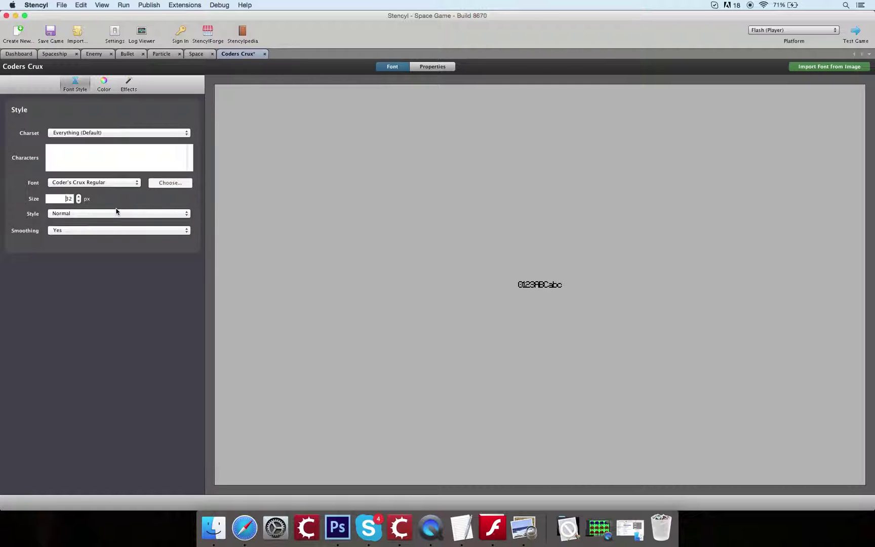
# Keep the font style Normal and set Smoothing to No
pyautogui.click(83, 214)
pyautogui.click(84, 214)
pyautogui.click(88, 230)
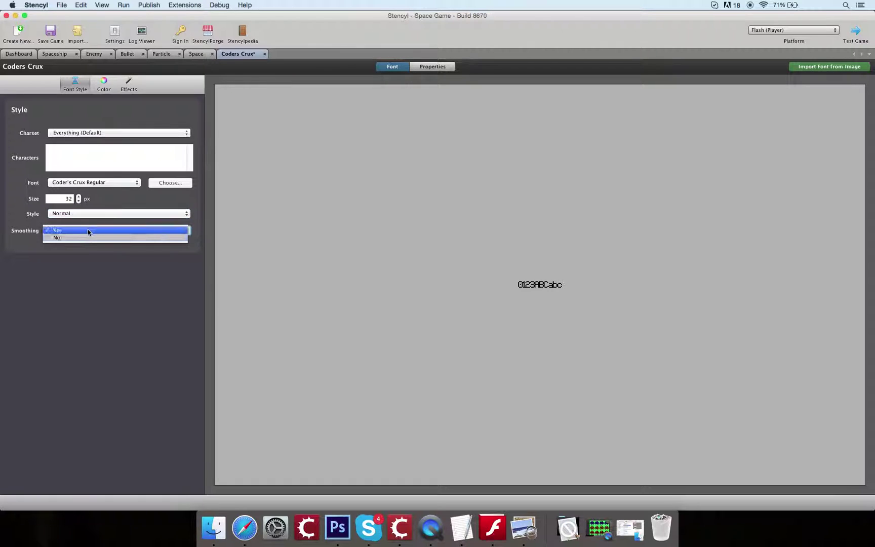
pyautogui.click(88, 238)
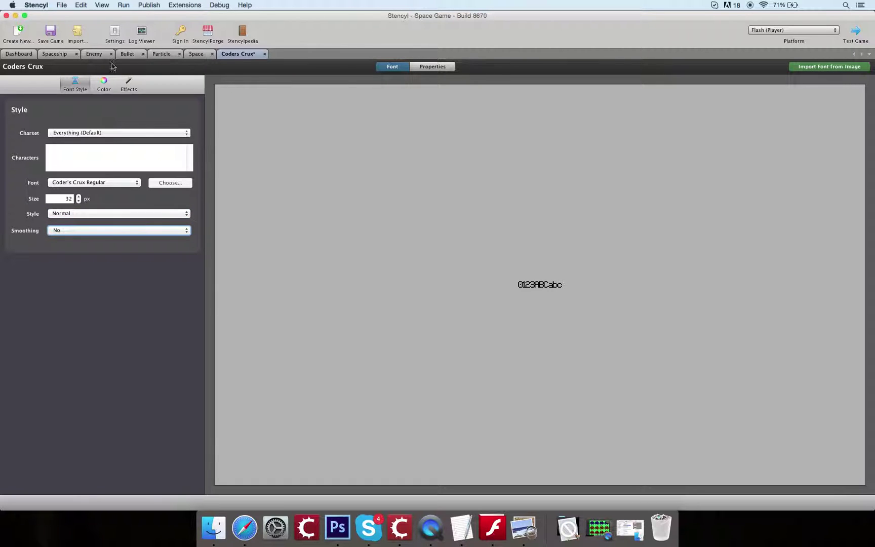
# Make the Coders Crux text colour white from the swatch palette and save the game
pyautogui.click(105, 83)
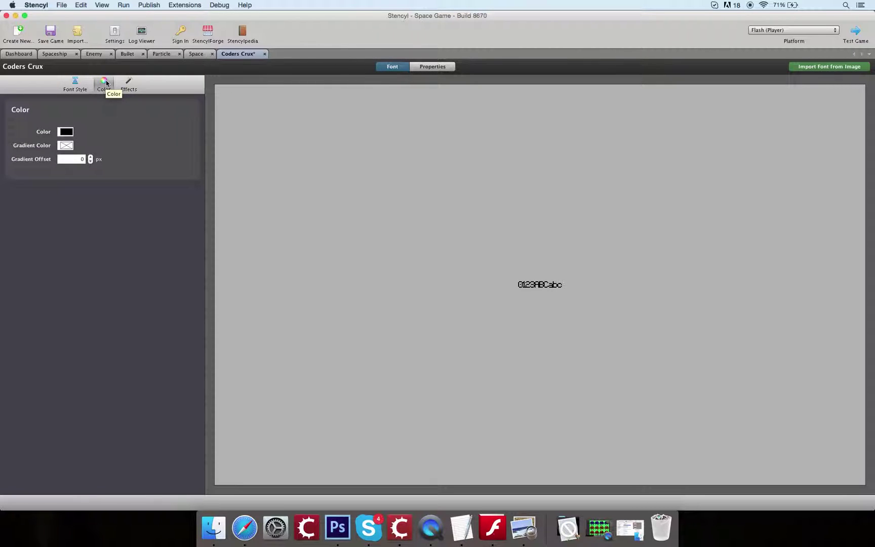
pyautogui.click(128, 85)
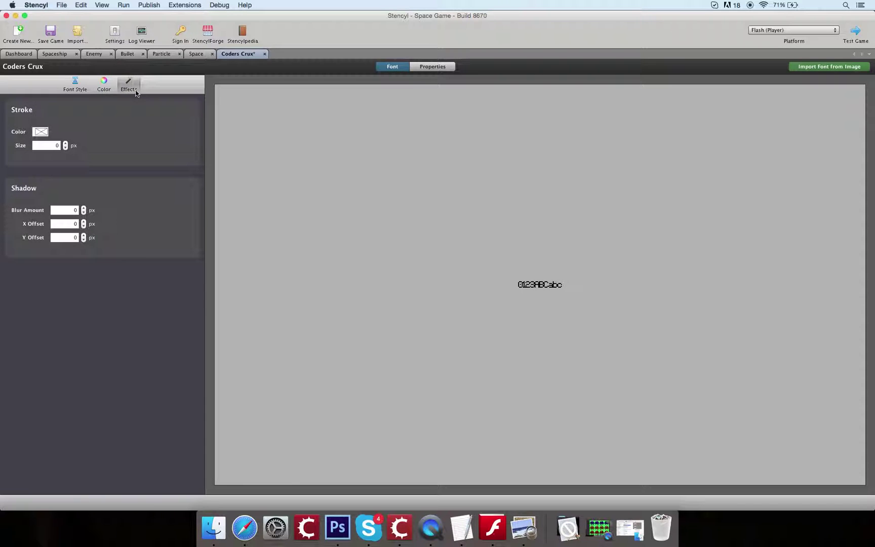
pyautogui.click(103, 85)
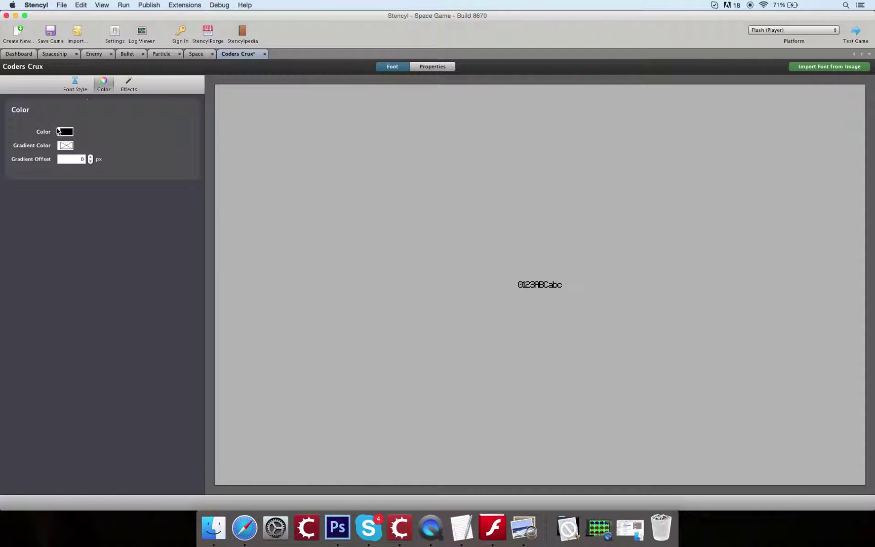
pyautogui.click(65, 131)
pyautogui.click(65, 176)
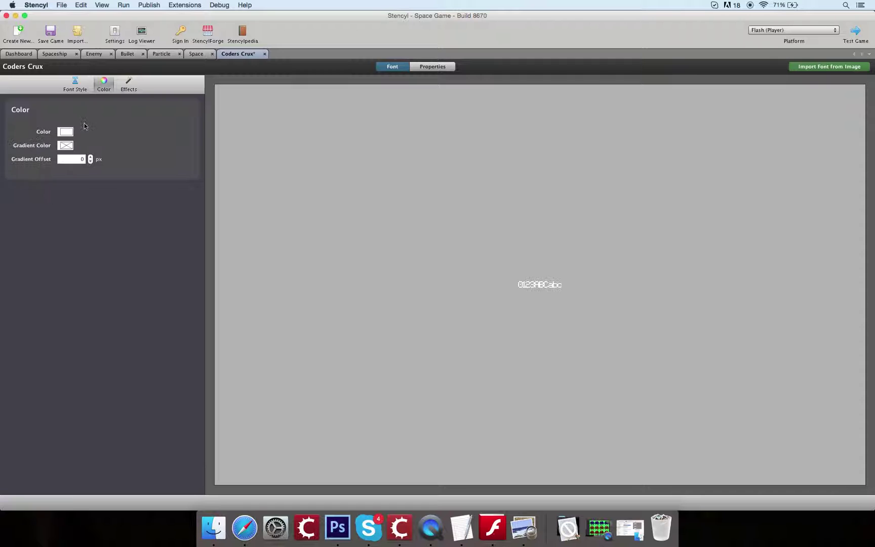
pyautogui.click(49, 32)
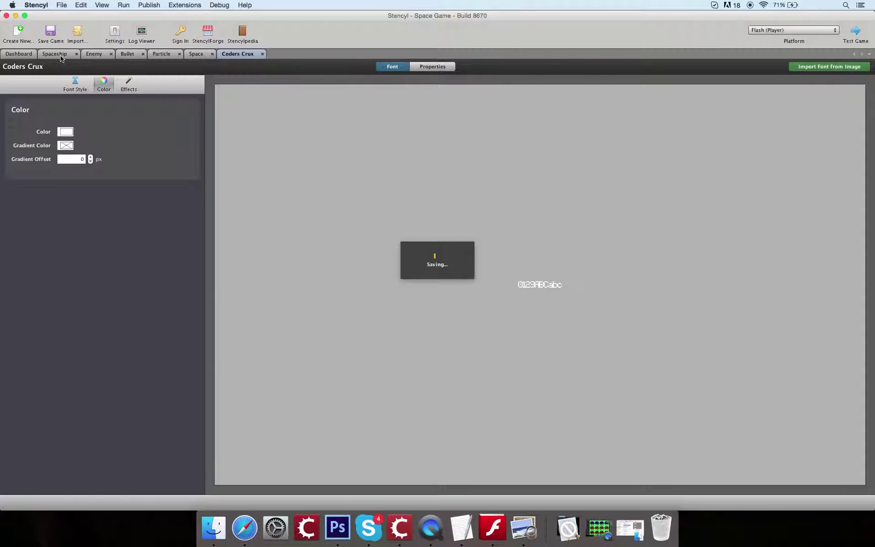
# Use Close All on the editor tabs so only the Dashboard's Fonts list with Coders Crux stays open
pyautogui.click(23, 55)
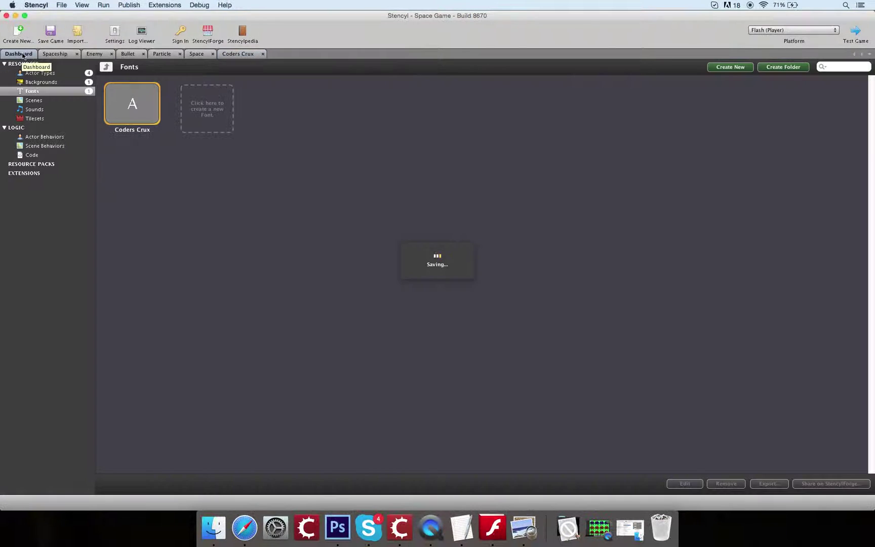
pyautogui.click(237, 55)
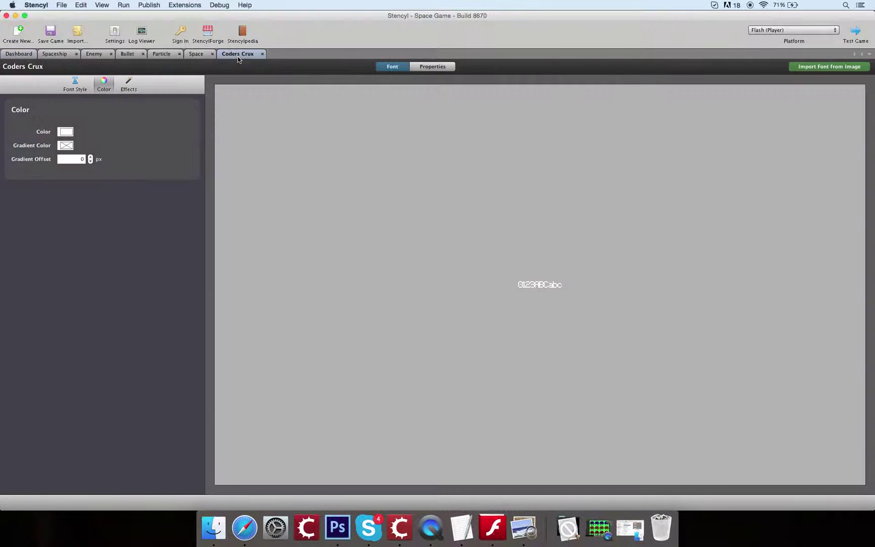
pyautogui.rightClick(54, 54)
pyautogui.click(67, 76)
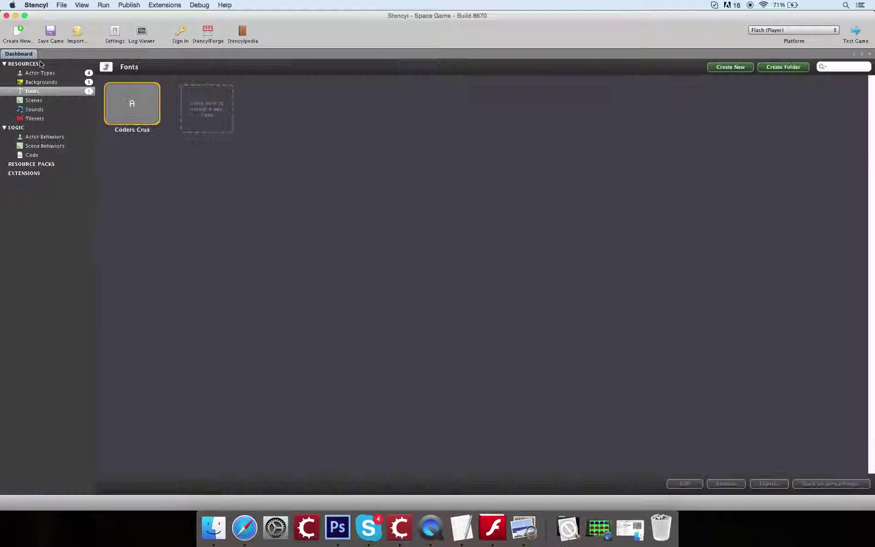